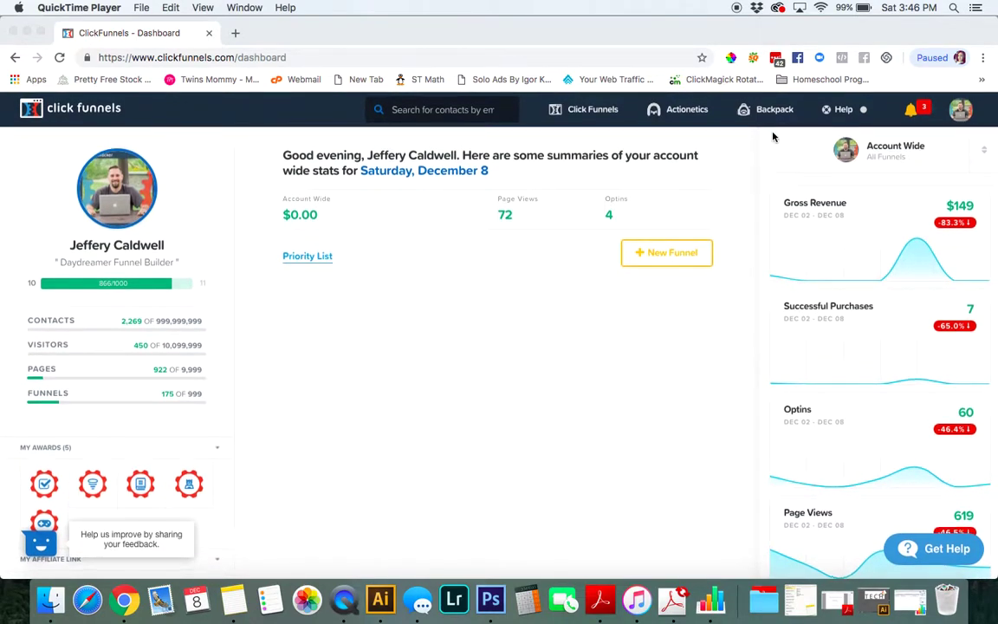
Step: Open the Actionetics menu from the ClickFunnels account dashboard's top navigation
left_click(663, 112)
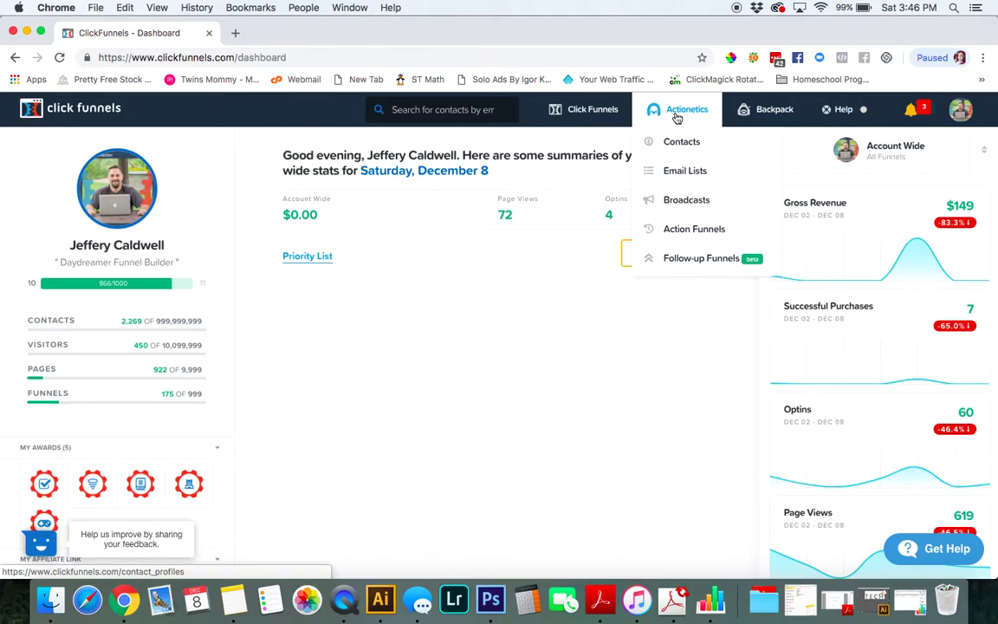
Step: Create the email list 'Solo Ad Interests' with the group tag 'Online Traffic Gods'
left_click(669, 176)
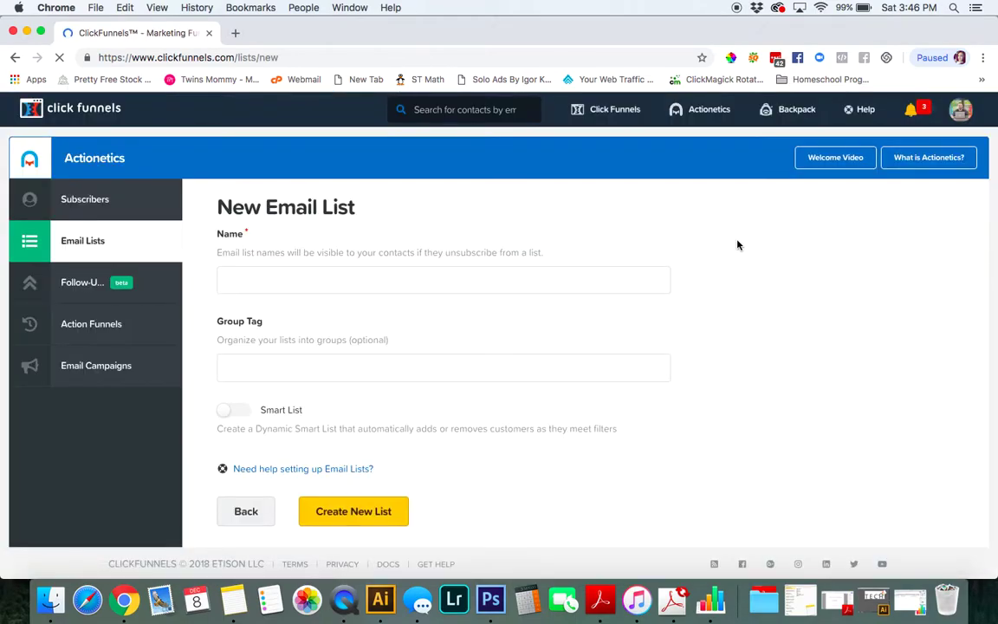
left_click(561, 277)
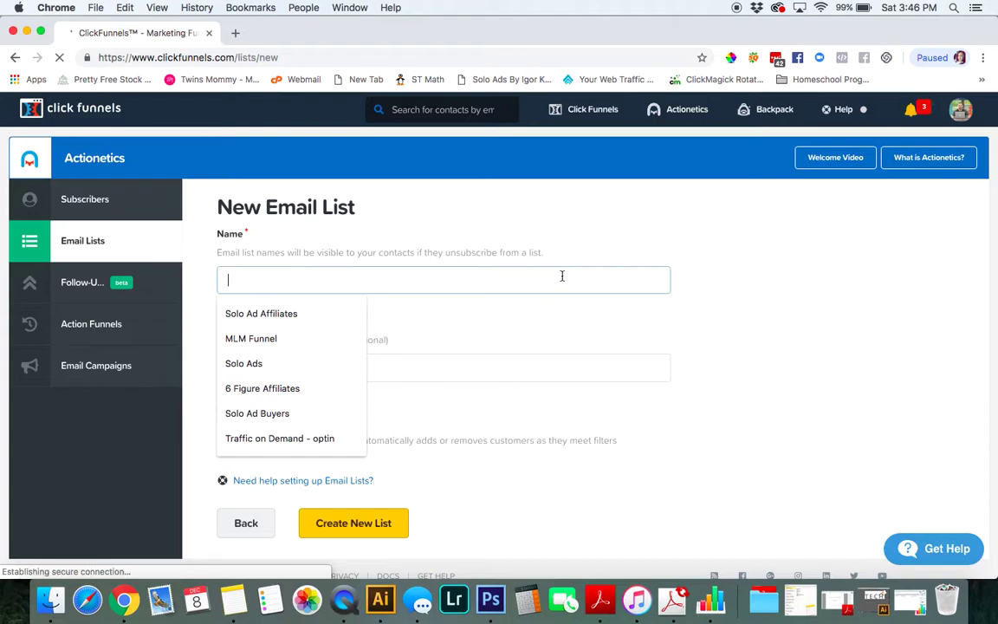
type("Solo")
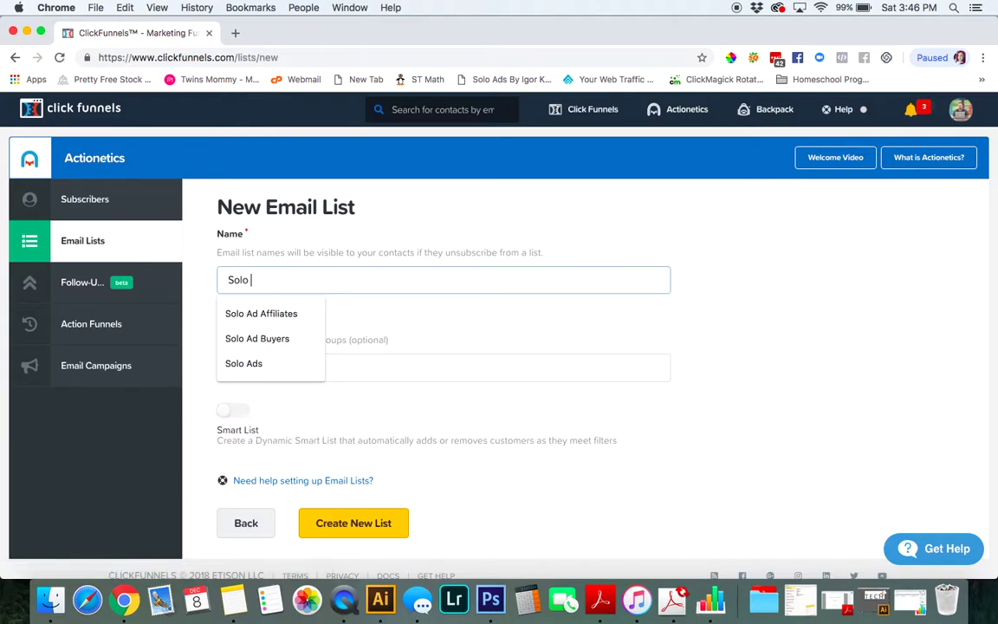
type(" ad ")
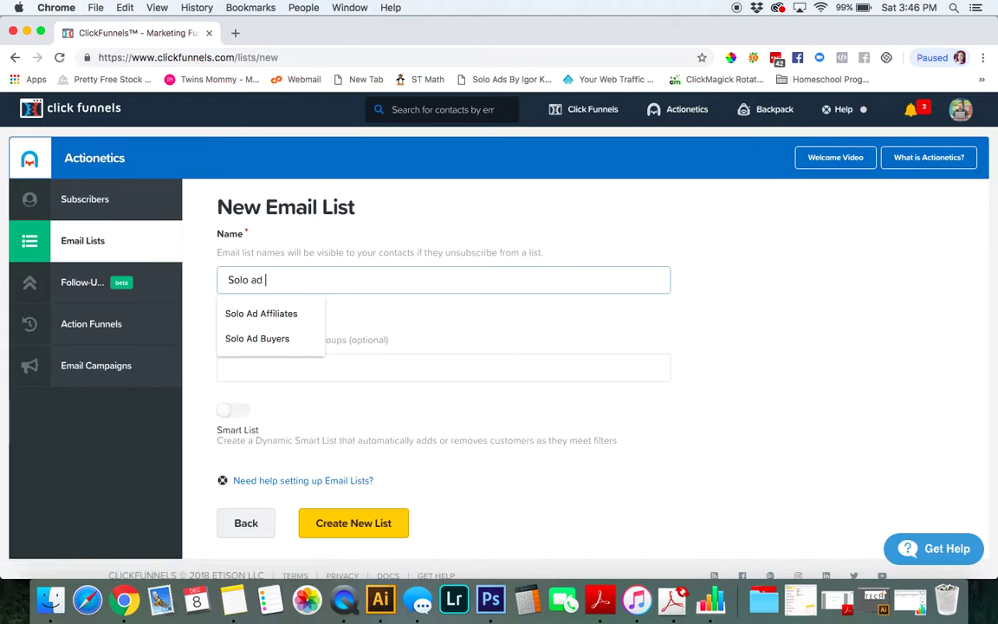
type("Interests")
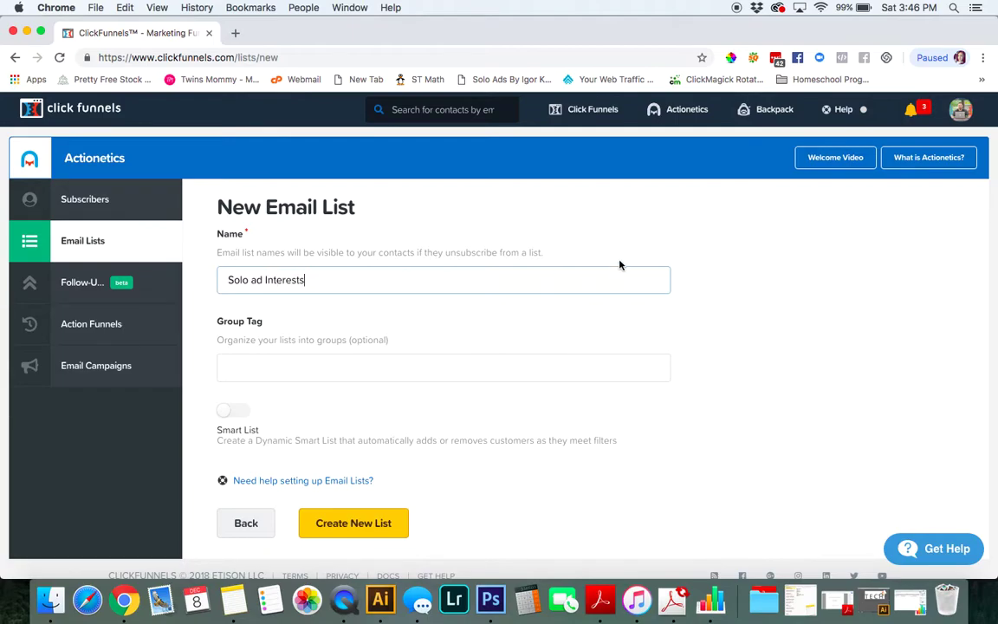
scroll(619, 264, "down", 2)
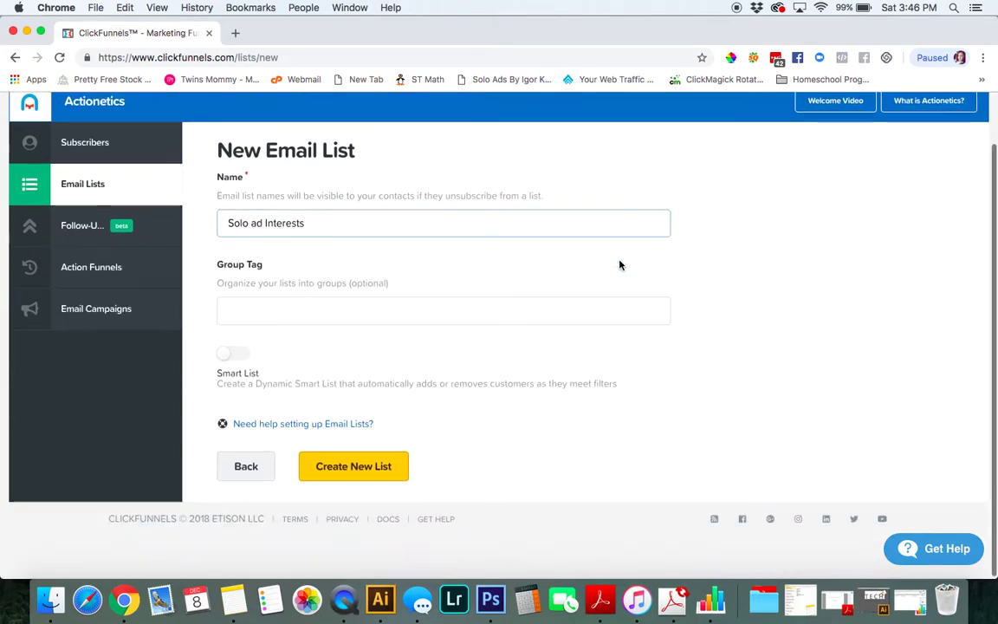
left_click(257, 223)
type("A")
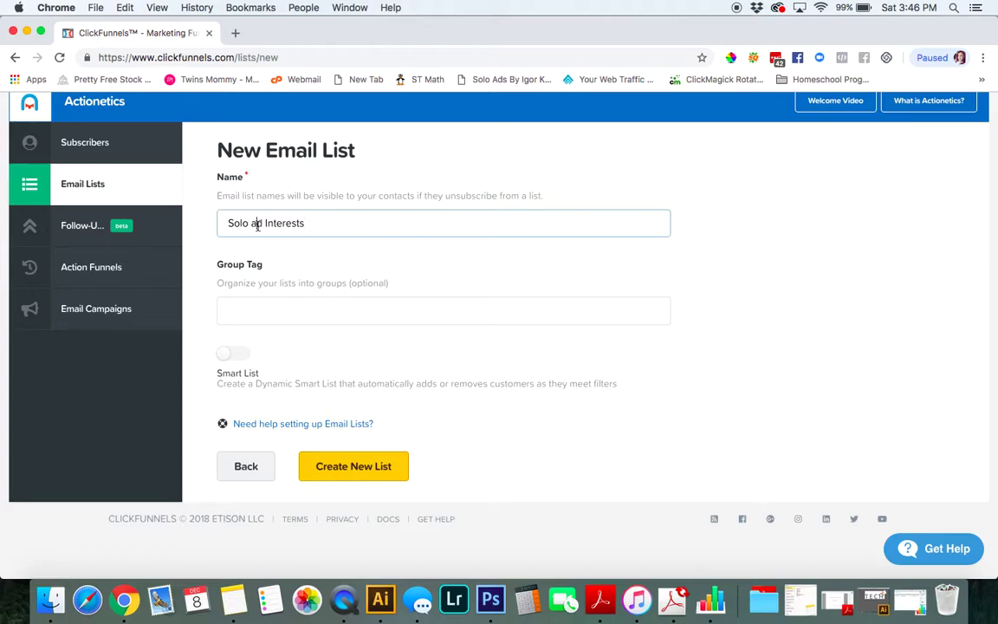
left_click(355, 311)
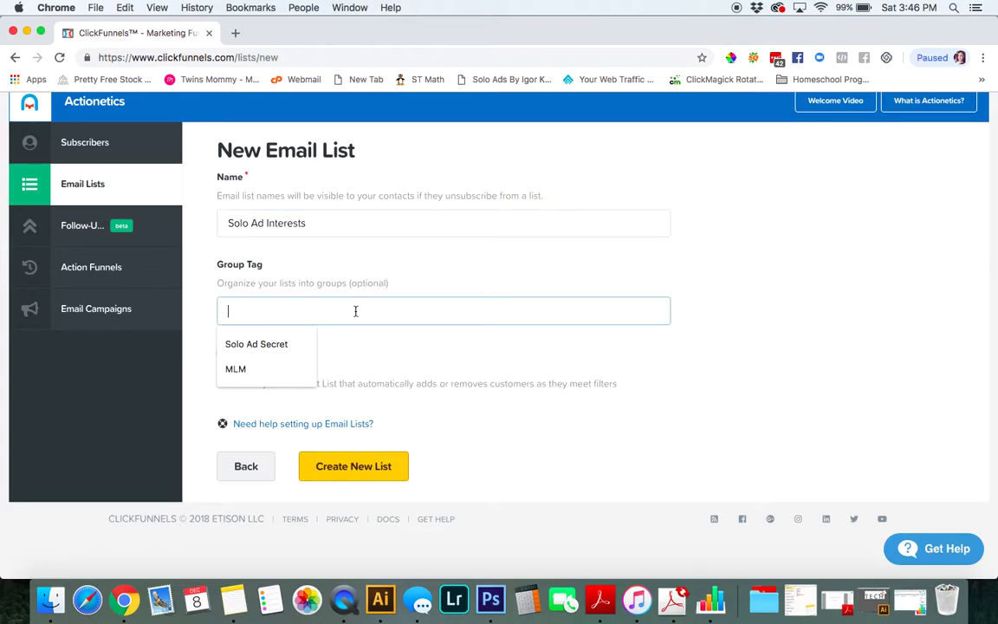
type("Tra")
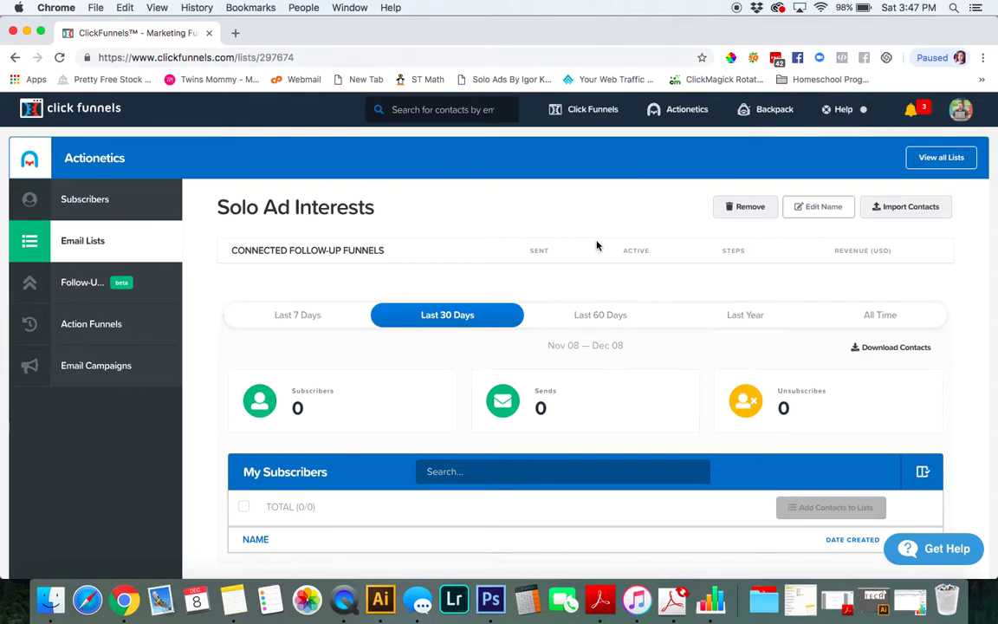
mouse_move(583, 109)
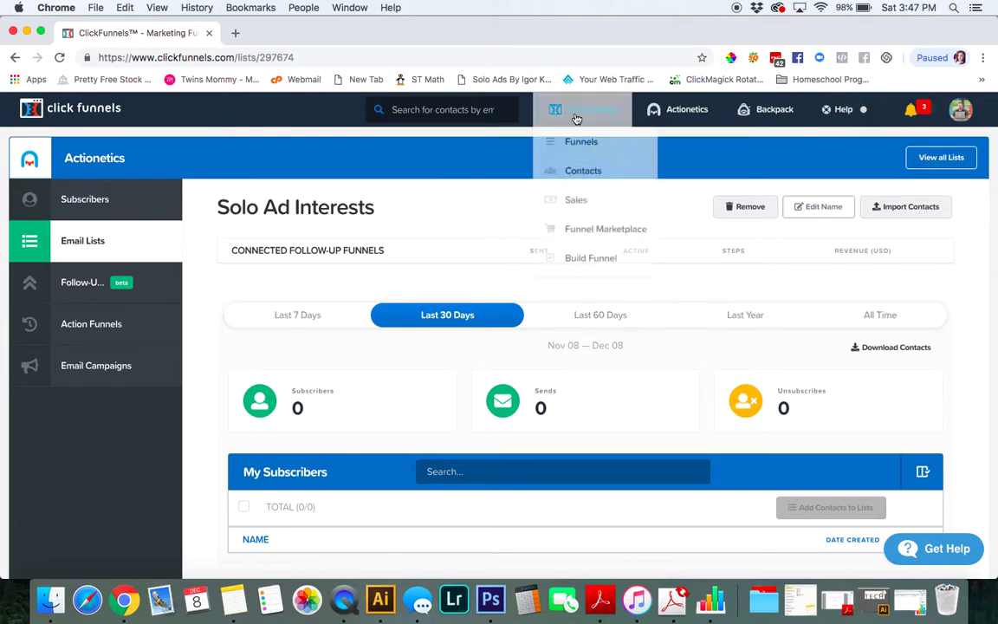
Step: Open the Funnels page in a new tab and select the Solo Ads funnel
right_click(566, 148)
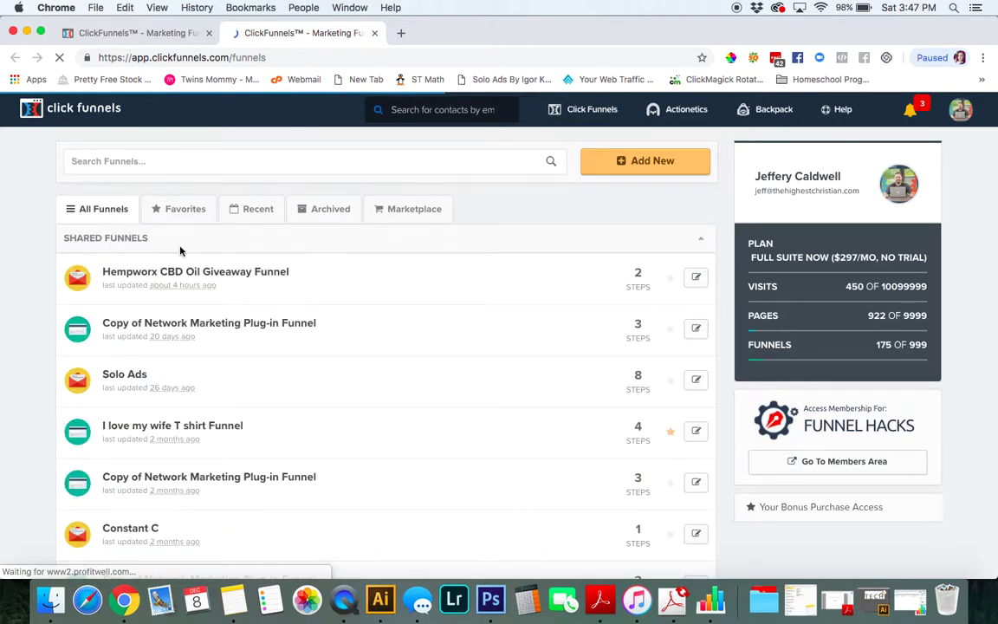
scroll(46, 254, "down", 1)
scroll(46, 254, "down", 1)
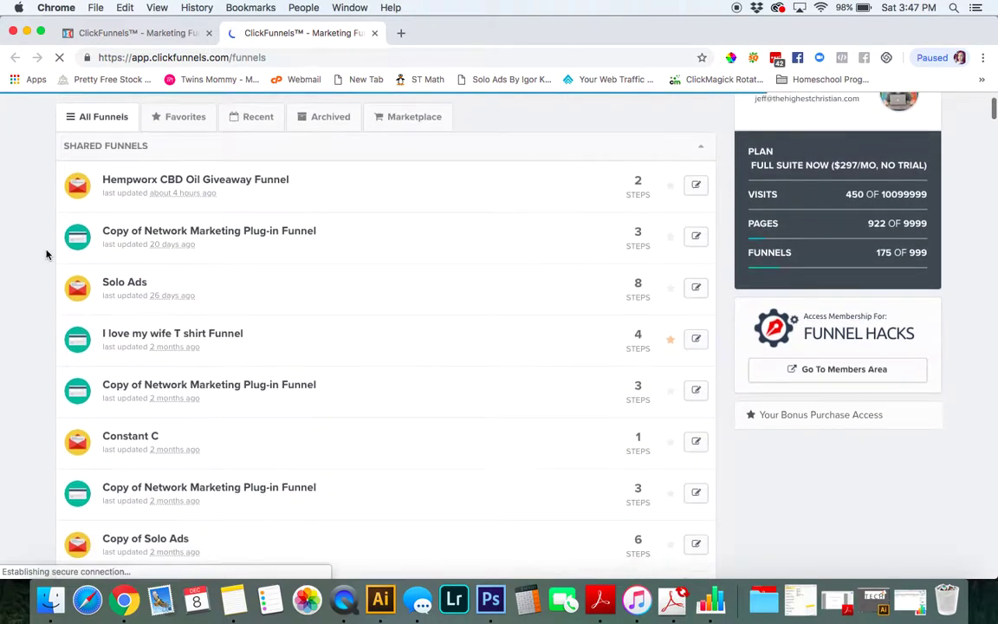
scroll(47, 253, "down", 2)
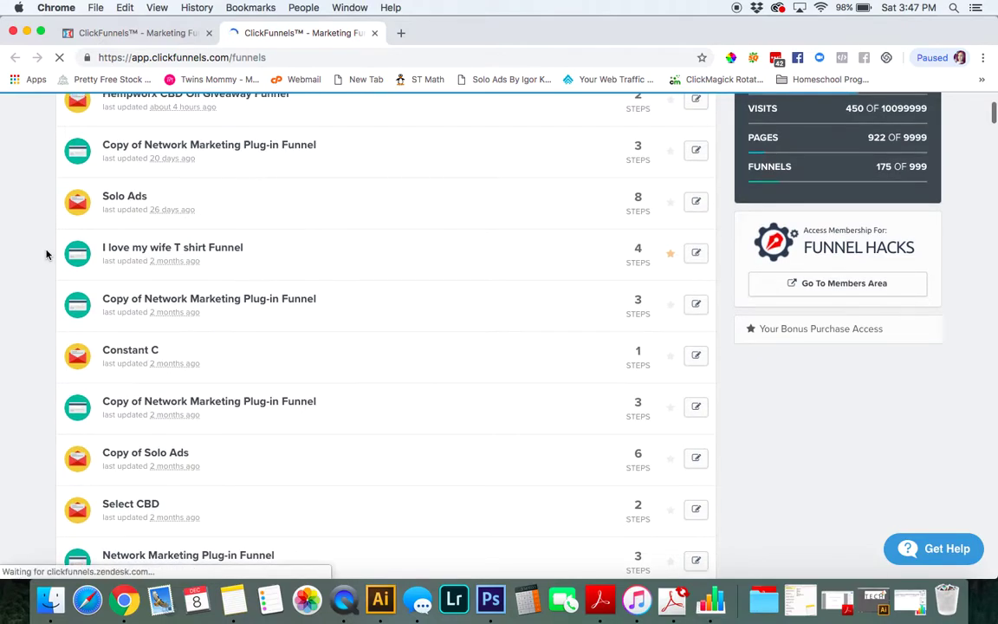
scroll(47, 254, "down", 1)
scroll(47, 254, "up", 1)
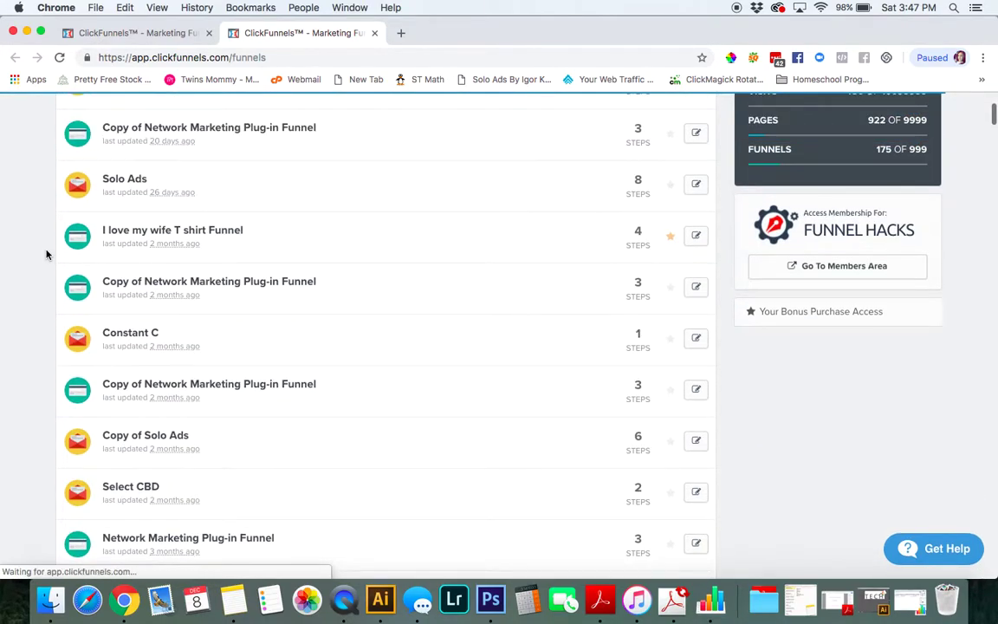
scroll(47, 254, "down", 1)
scroll(47, 254, "down", 2)
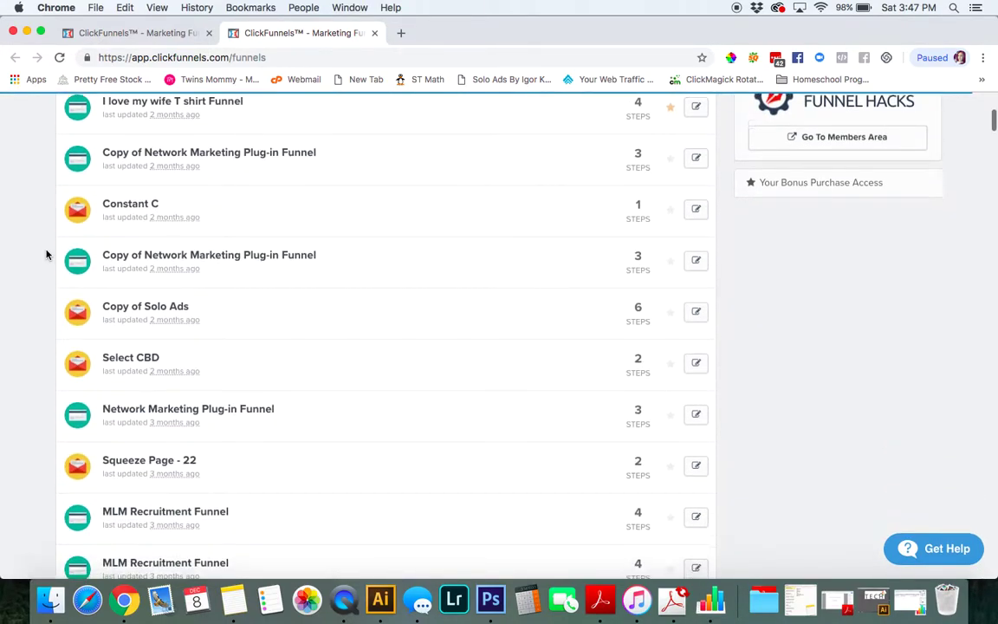
scroll(47, 254, "down", 1)
scroll(47, 254, "down", 2)
scroll(47, 253, "up", 5)
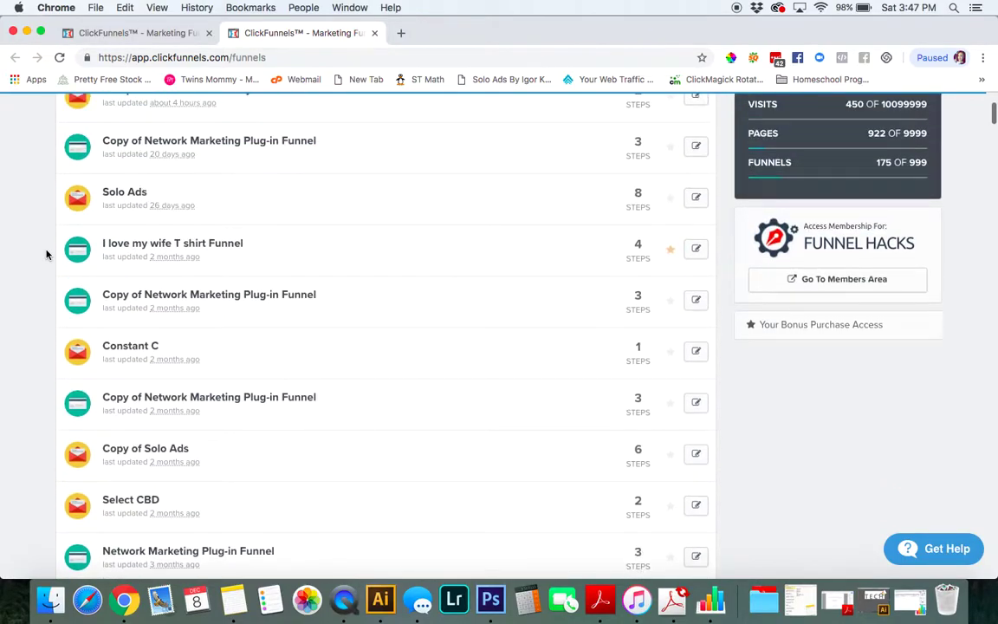
scroll(47, 254, "up", 1)
left_click(132, 227)
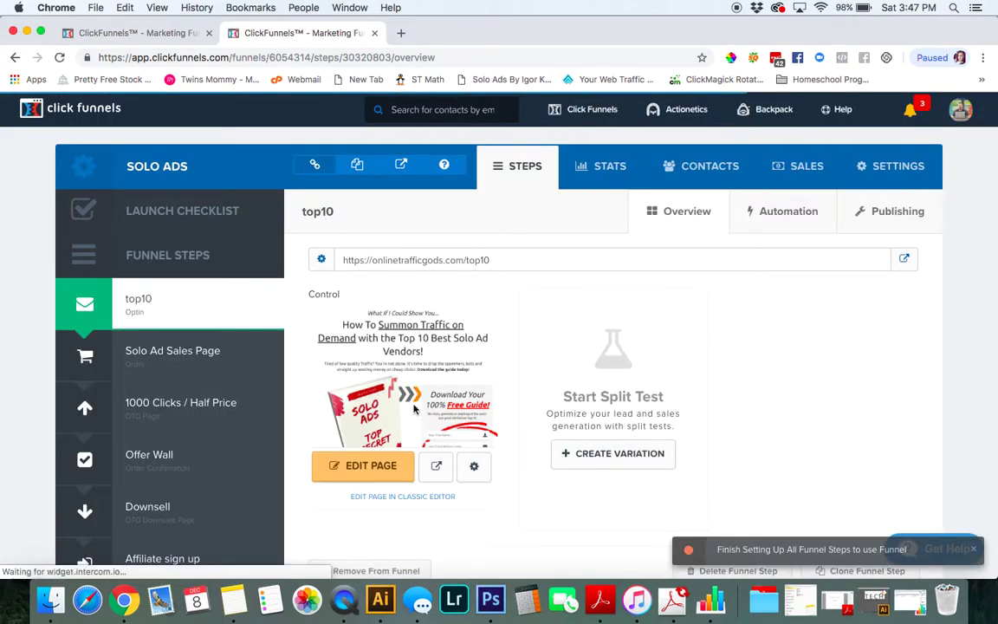
Step: Open the top10 opt-in page in the page editor
left_click(373, 468)
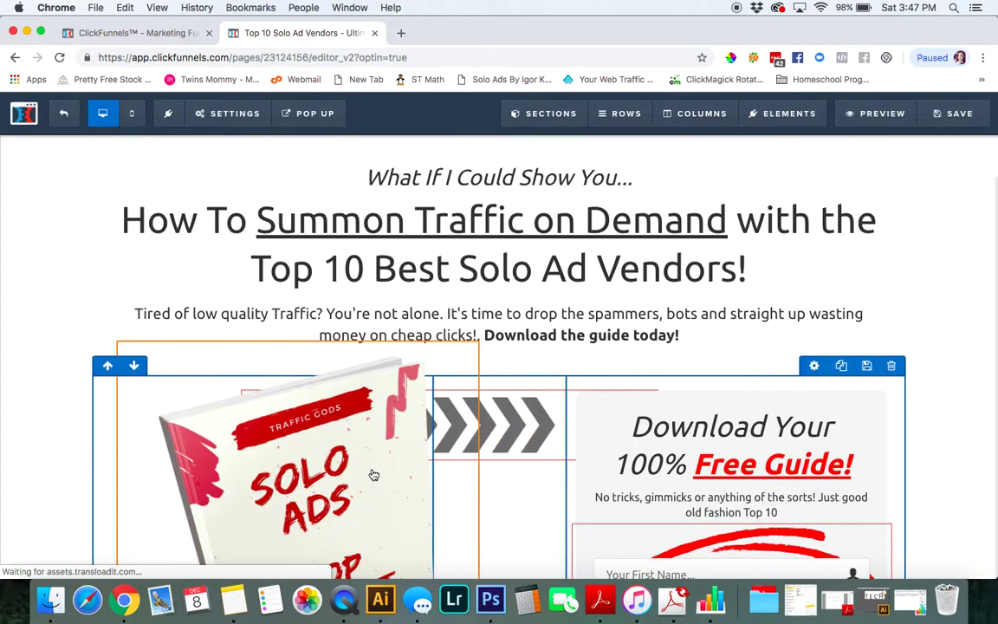
scroll(599, 476, "down", 2)
scroll(602, 468, "down", 1)
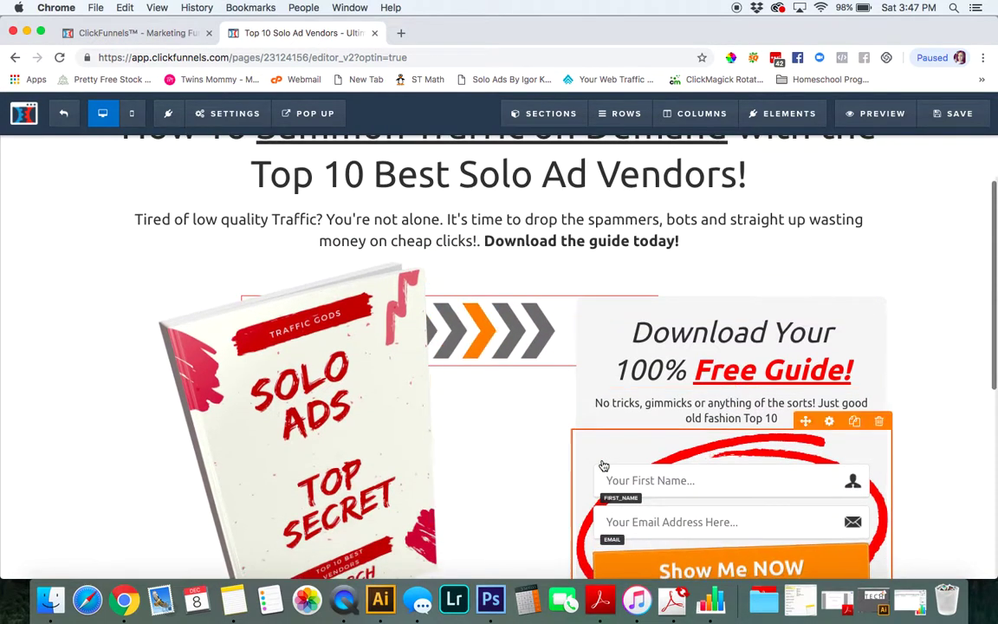
scroll(604, 466, "down", 2)
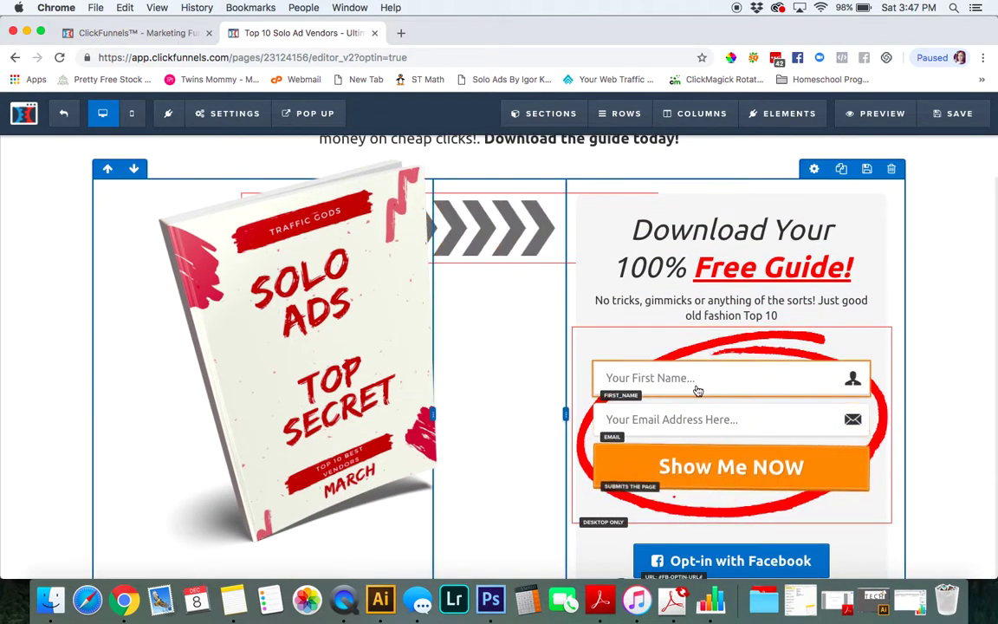
scroll(570, 401, "up", 3)
scroll(485, 277, "up", 2)
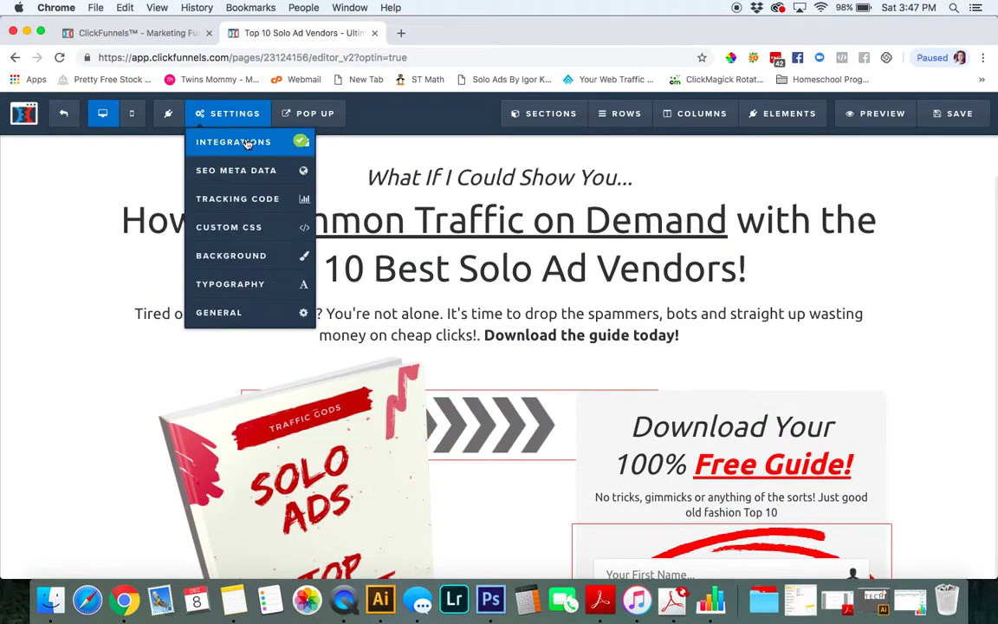
Step: Replace the page's email integration with Actionetics, Add To List, Solo Ad Interests
left_click(259, 141)
left_click(865, 282)
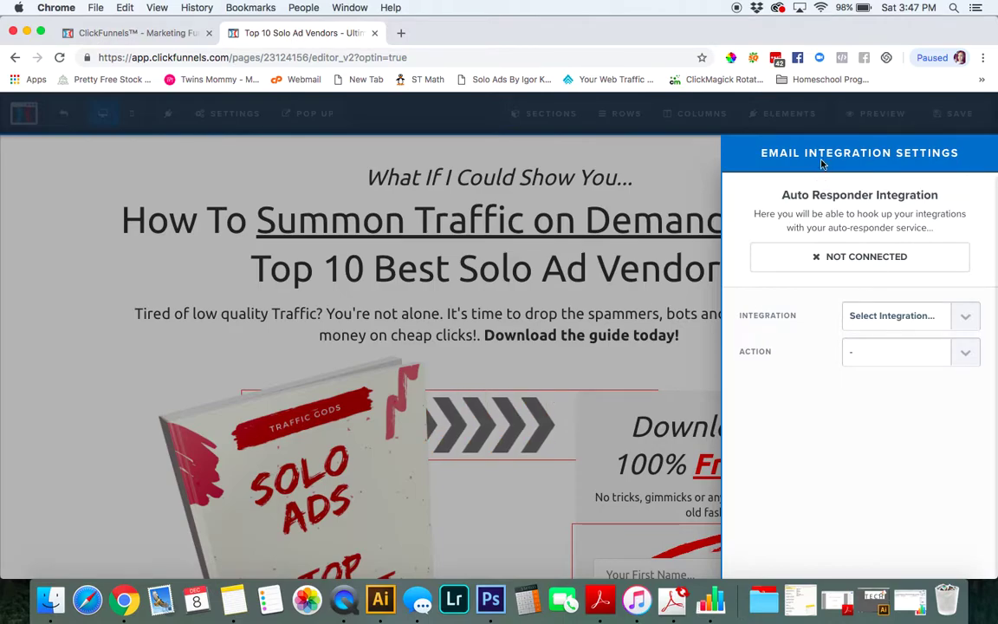
left_click(866, 317)
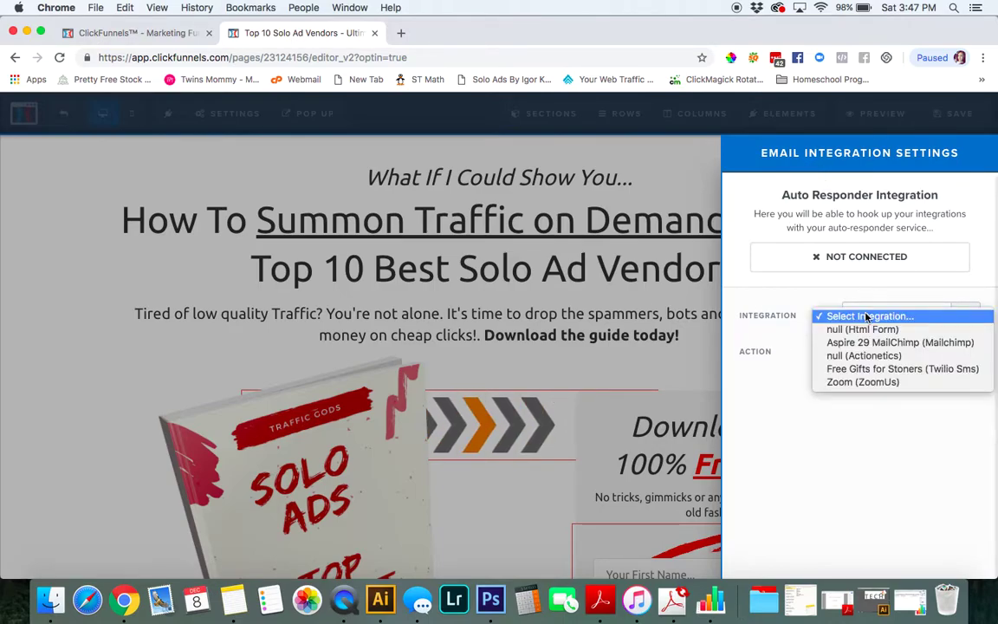
left_click(864, 356)
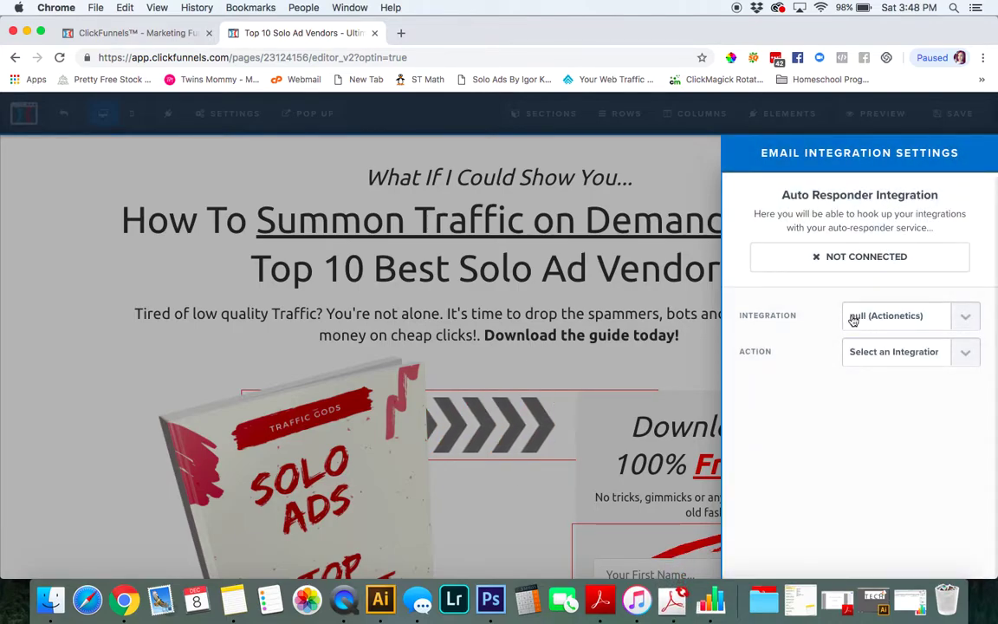
left_click(873, 351)
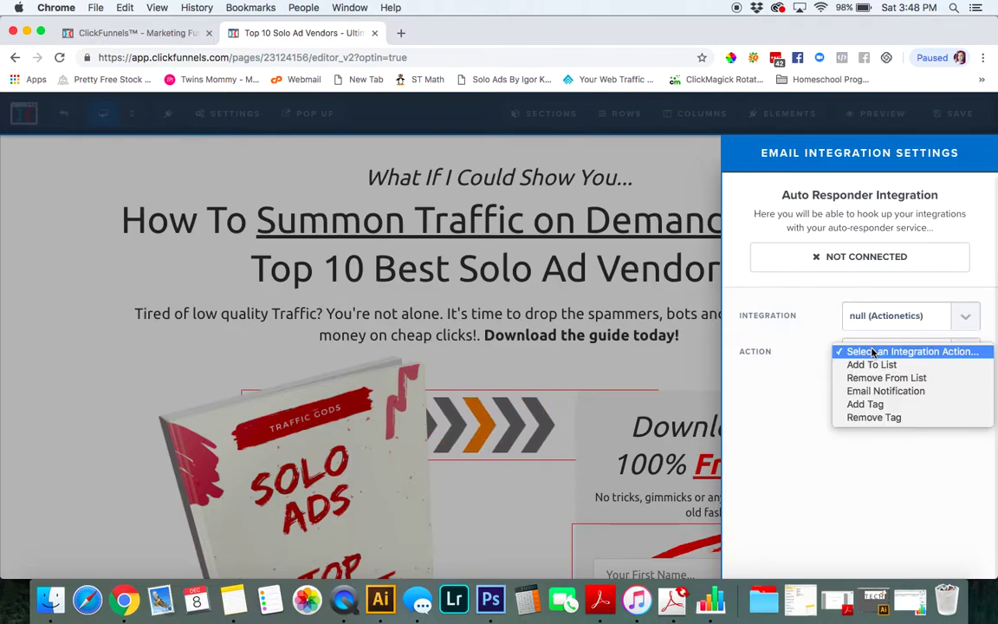
left_click(871, 367)
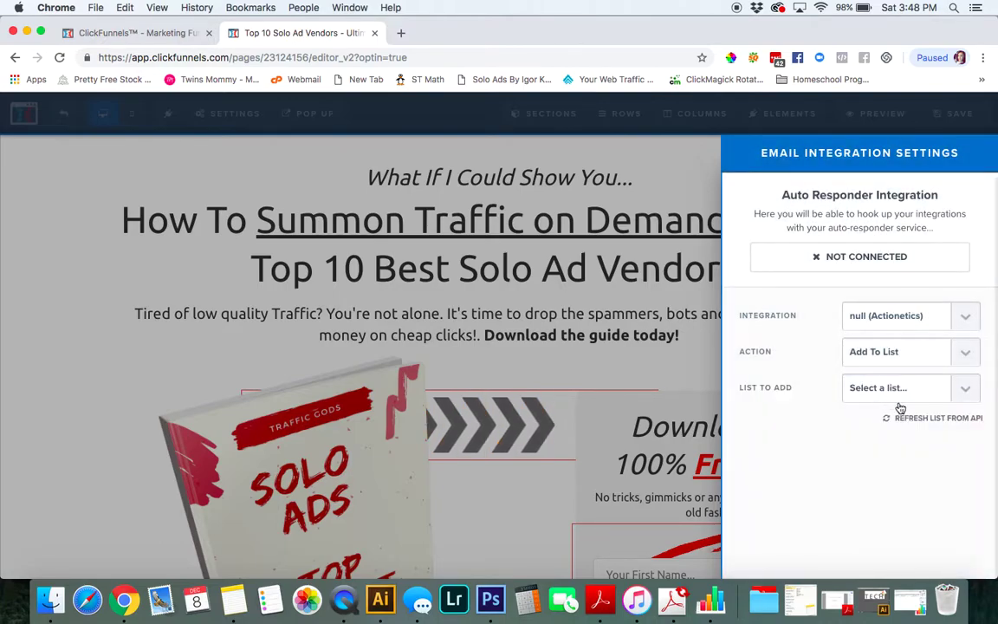
left_click(891, 395)
scroll(897, 453, "down", 5)
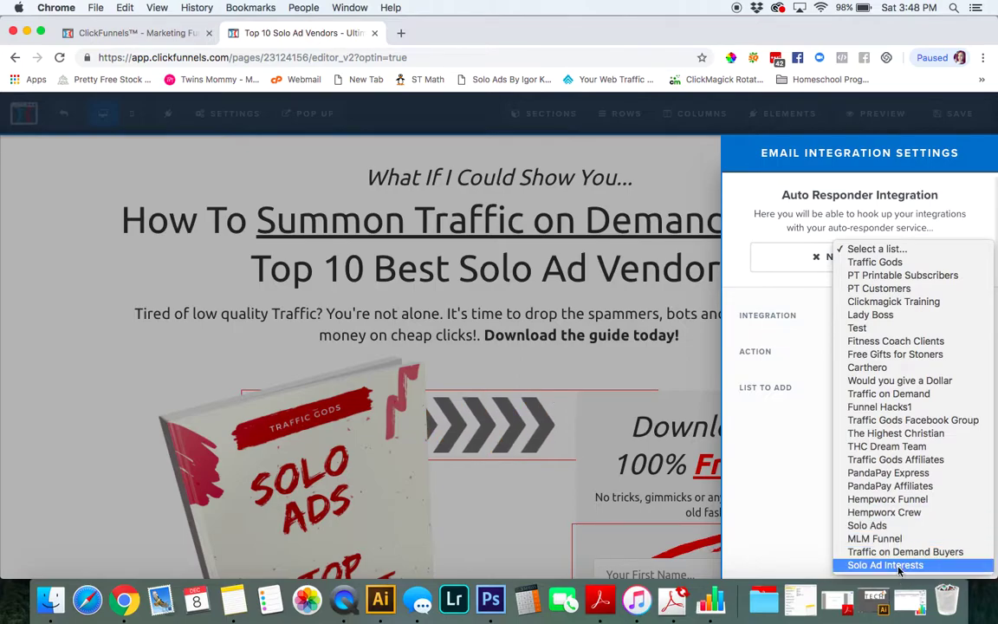
left_click(895, 565)
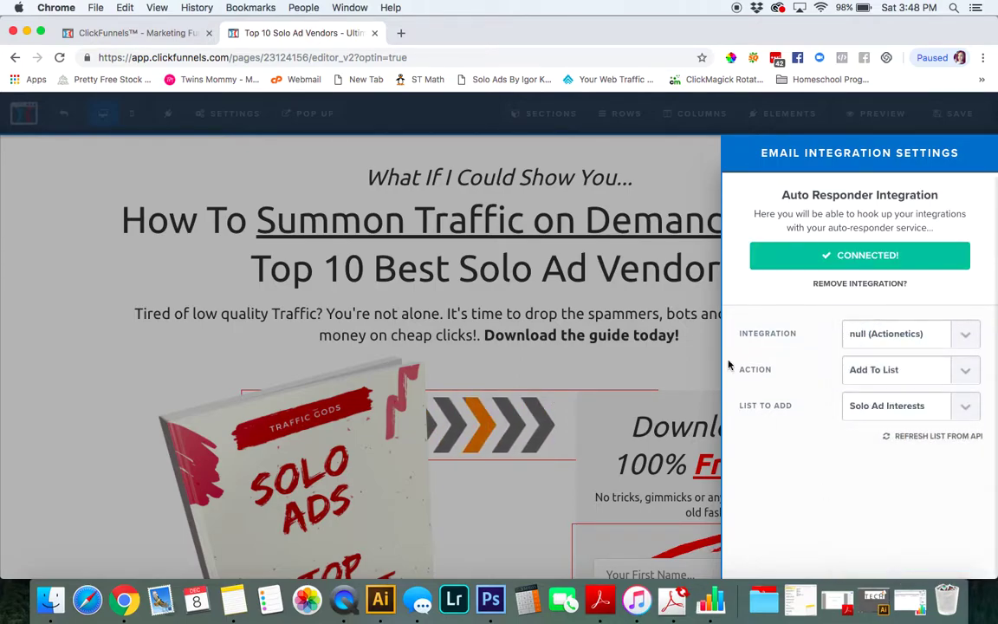
Step: Save the opt-in page changes and preview the live page in a new tab
left_click(658, 178)
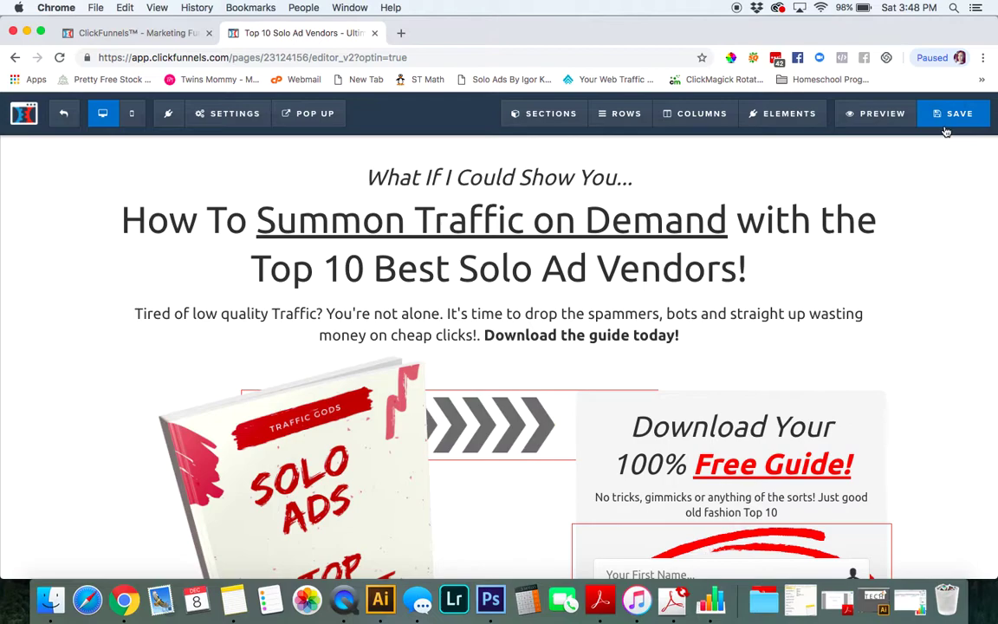
left_click(952, 125)
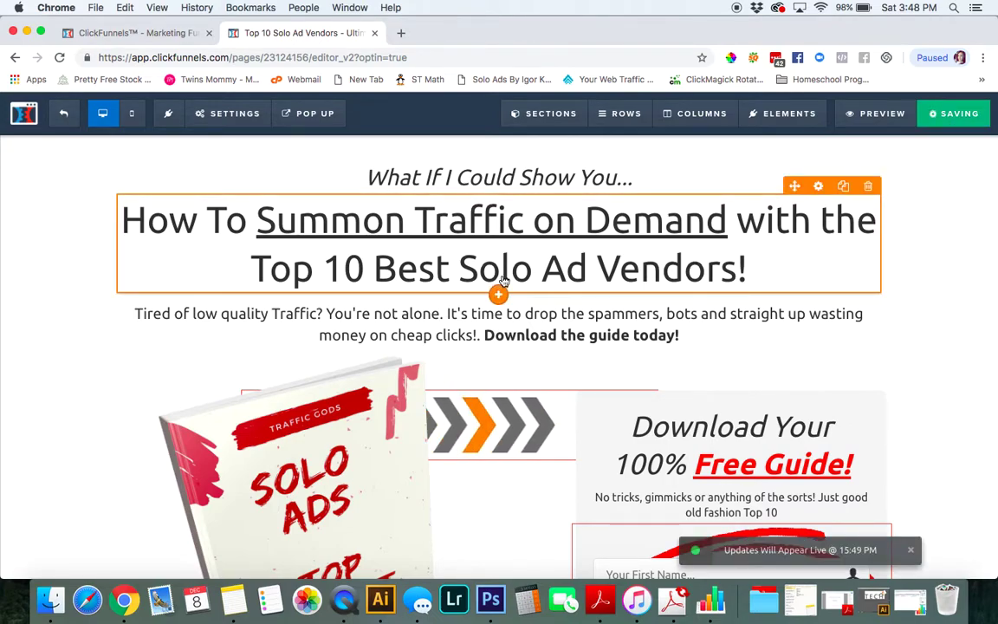
left_click(875, 125)
scroll(733, 149, "down", 4)
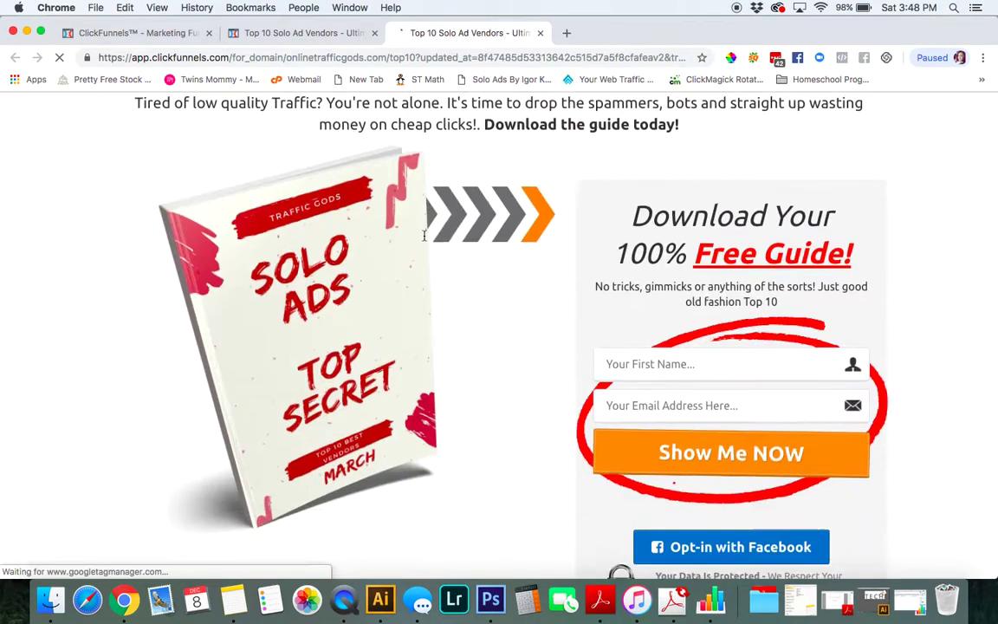
scroll(732, 149, "down", 5)
Step: Submit an autofilled test sign-up, then return to the funnel's steps page
left_click(732, 149)
left_click(681, 178)
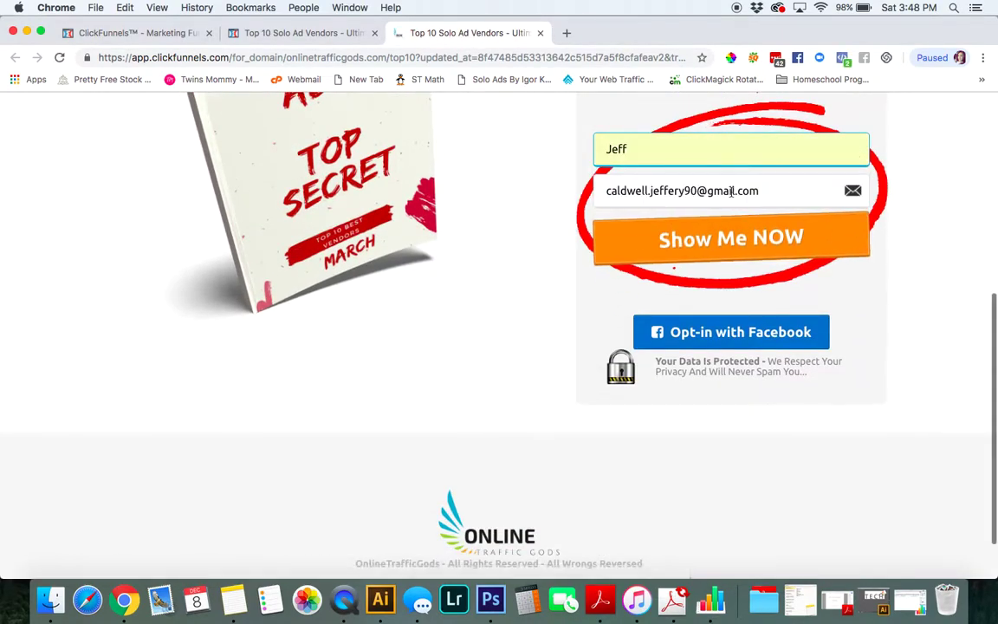
left_click(726, 229)
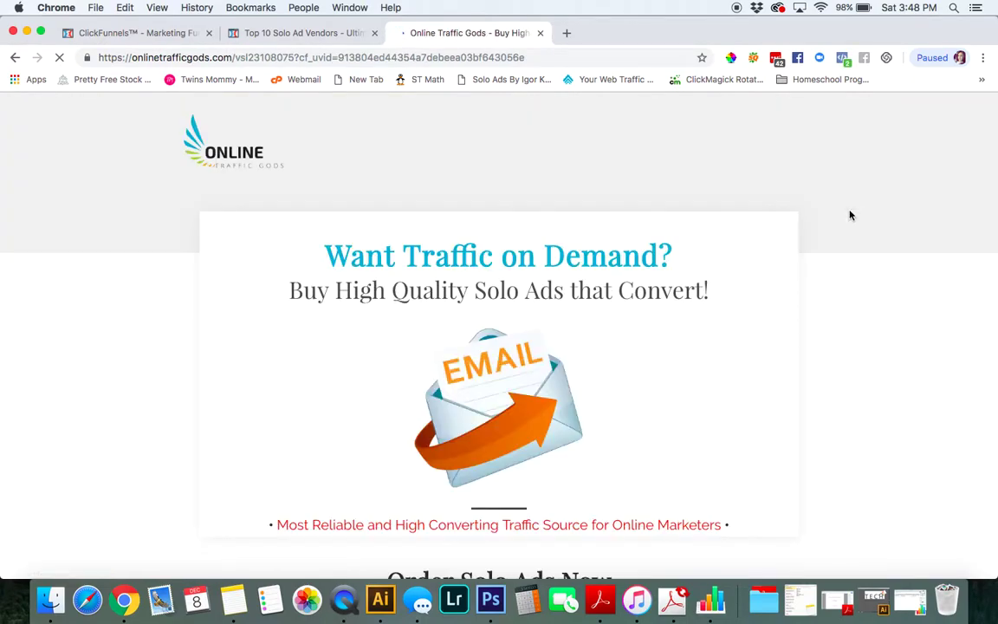
scroll(448, 215, "down", 5)
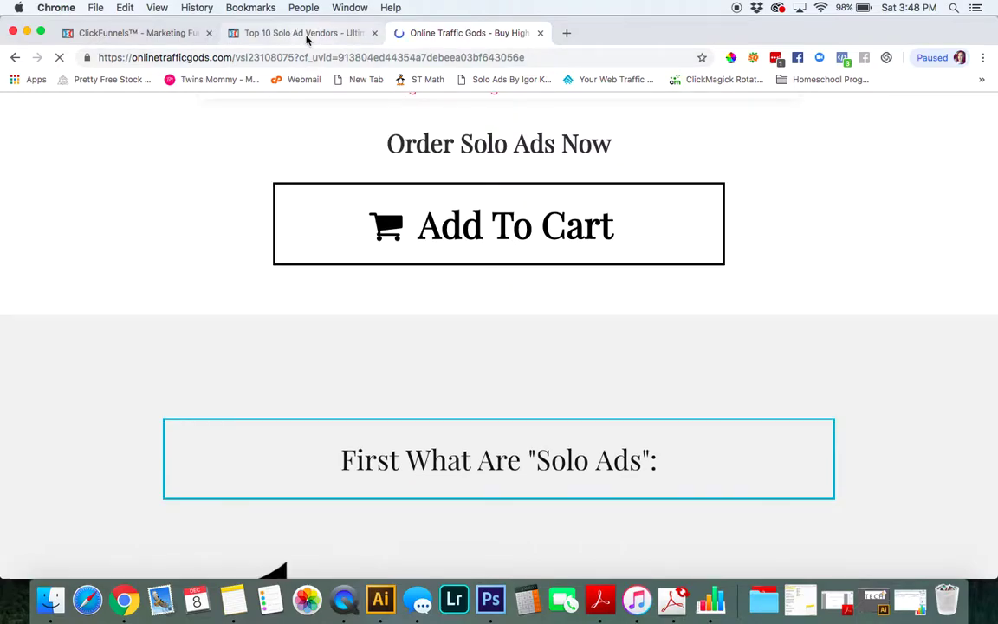
left_click(305, 33)
left_click(64, 108)
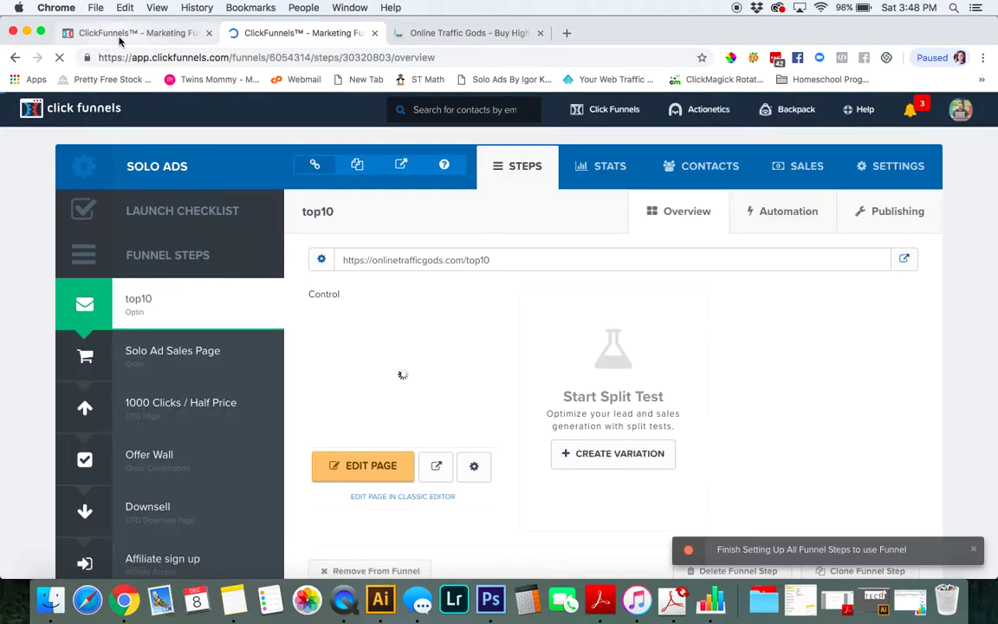
Step: Refresh the Solo Ad Interests list and view Last 7 Days stats showing one subscriber
left_click(122, 33)
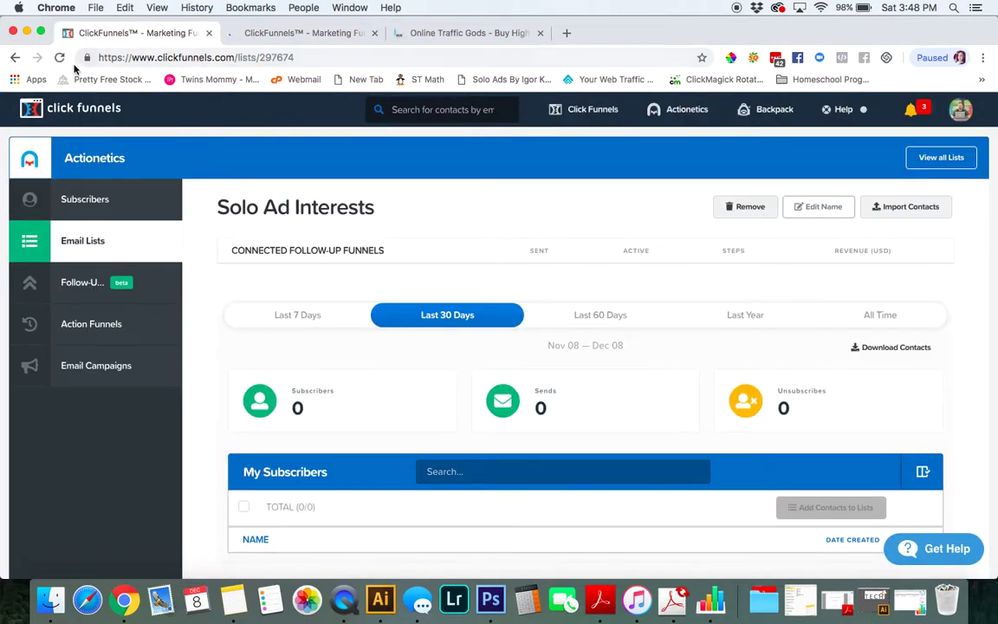
left_click(60, 57)
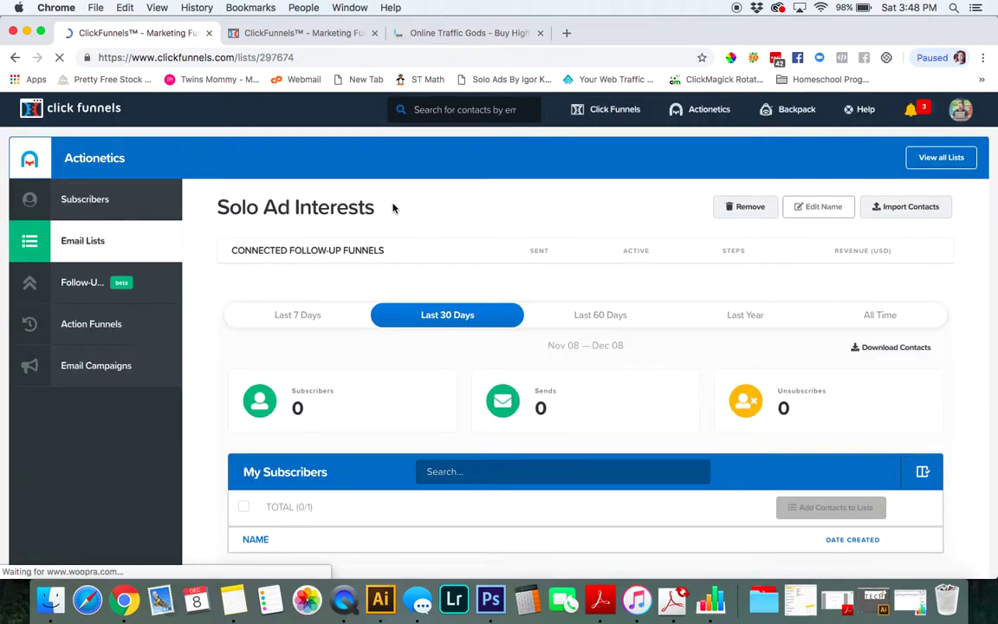
left_click(298, 315)
scroll(483, 217, "down", 2)
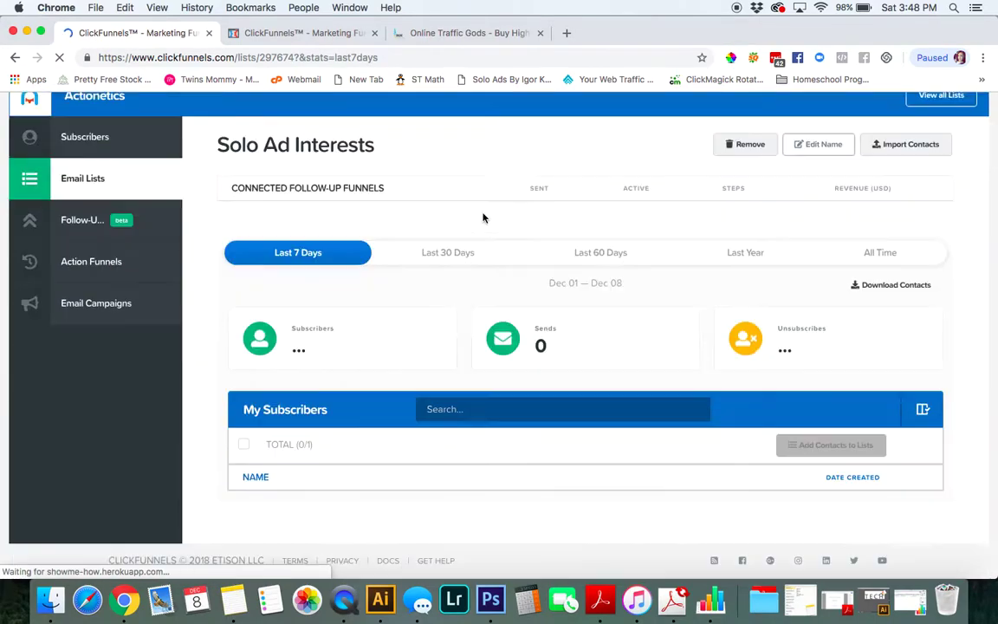
scroll(483, 217, "down", 1)
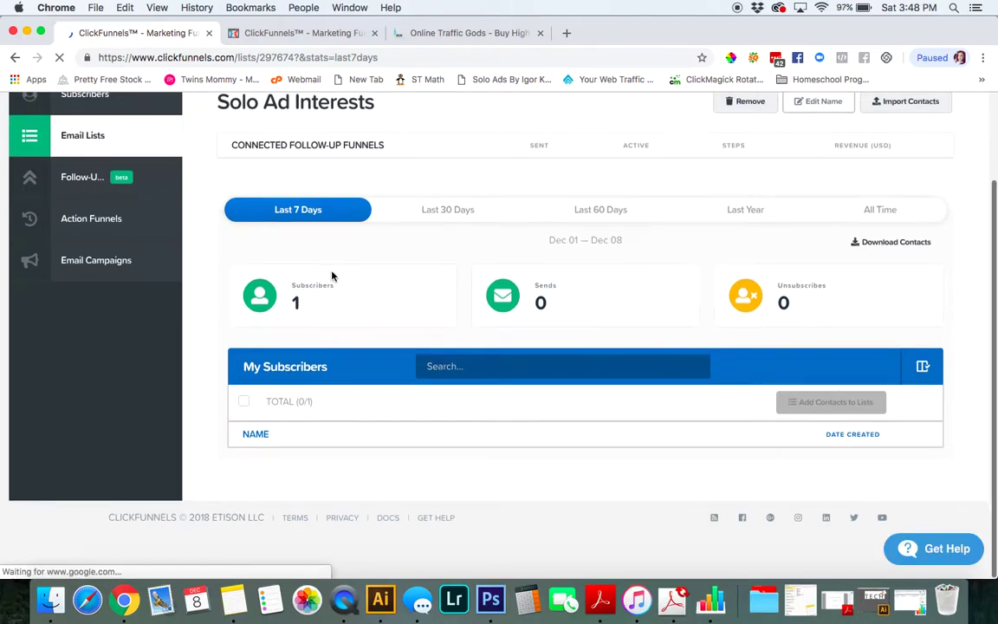
scroll(332, 275, "up", 2)
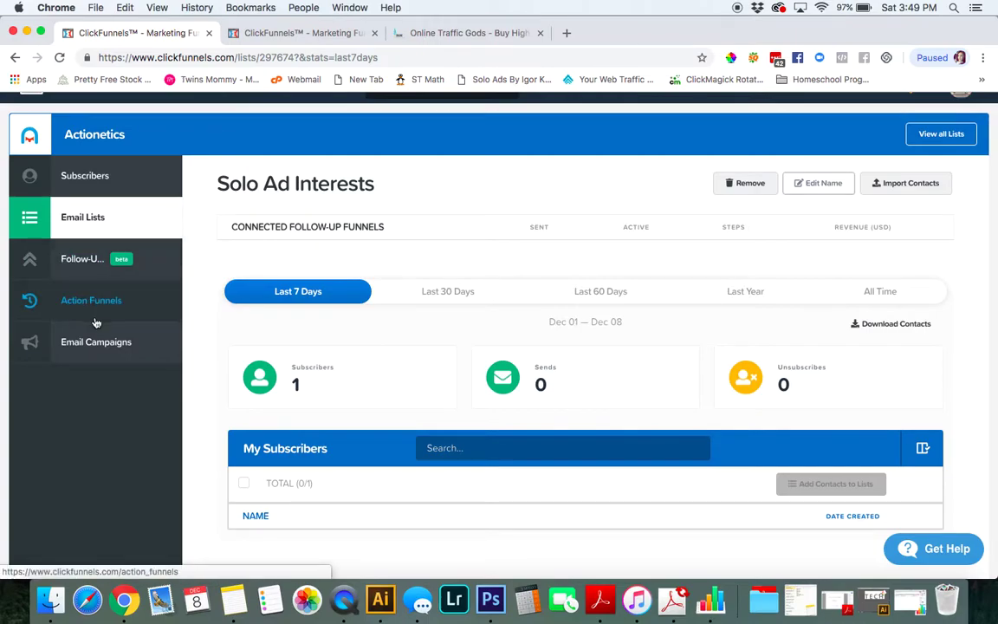
Step: Go to Action Funnels in the Actionetics sidebar and browse the existing funnels
left_click(84, 289)
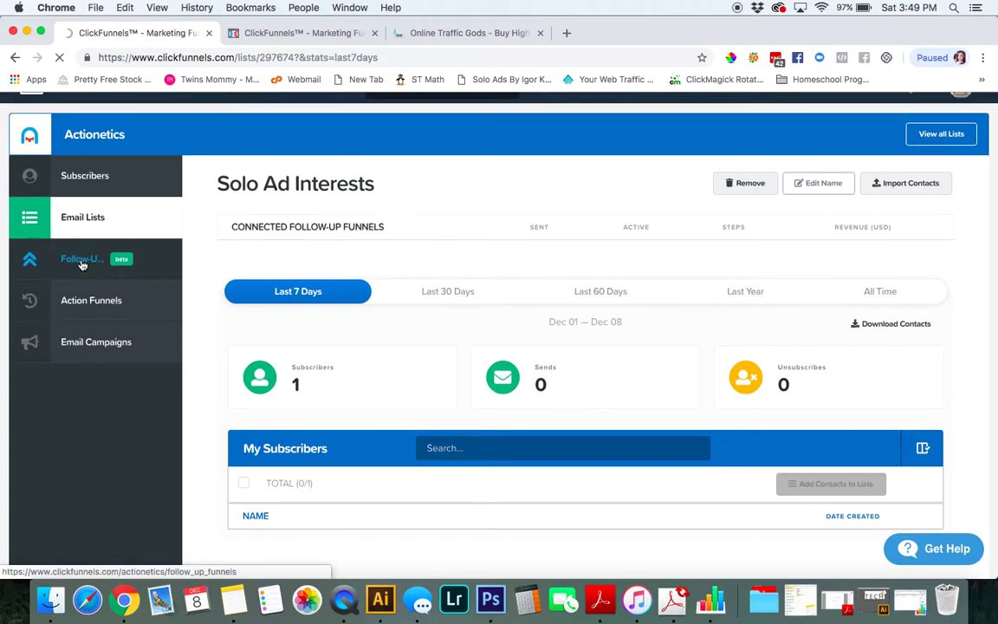
left_click(75, 301)
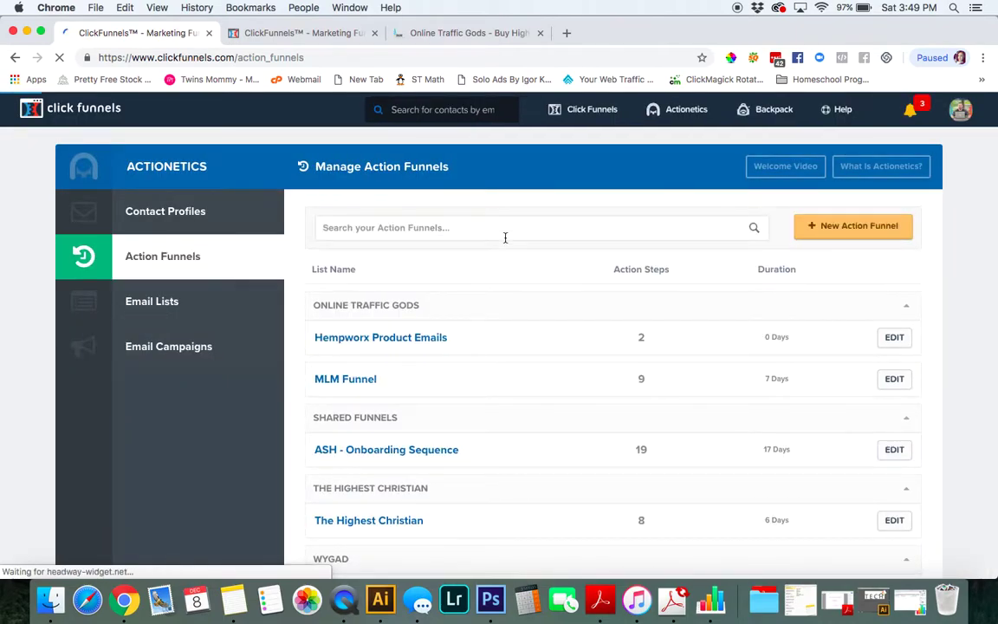
scroll(505, 238, "down", 4)
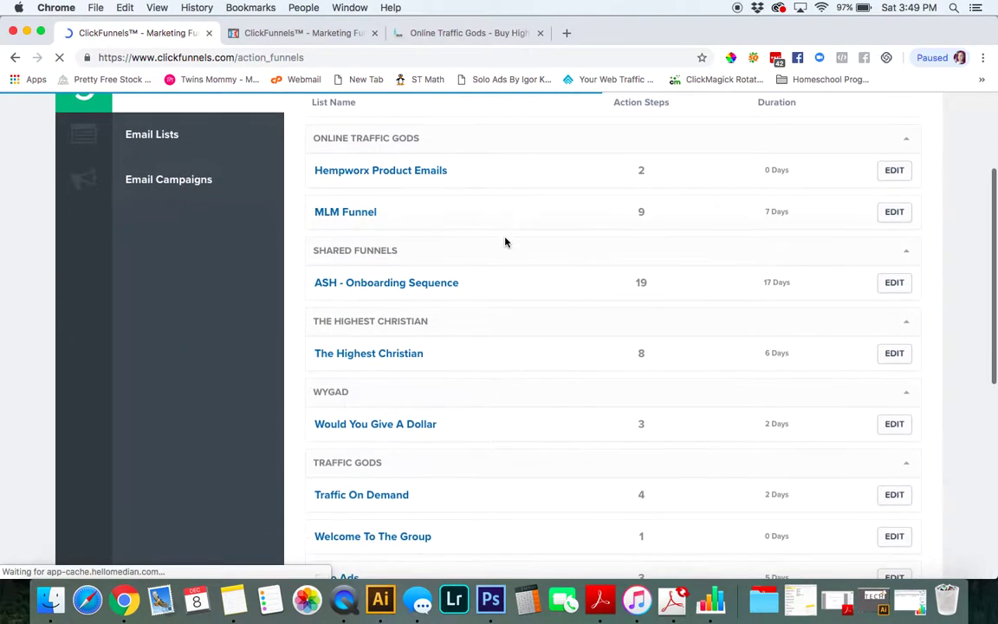
scroll(505, 243, "down", 2)
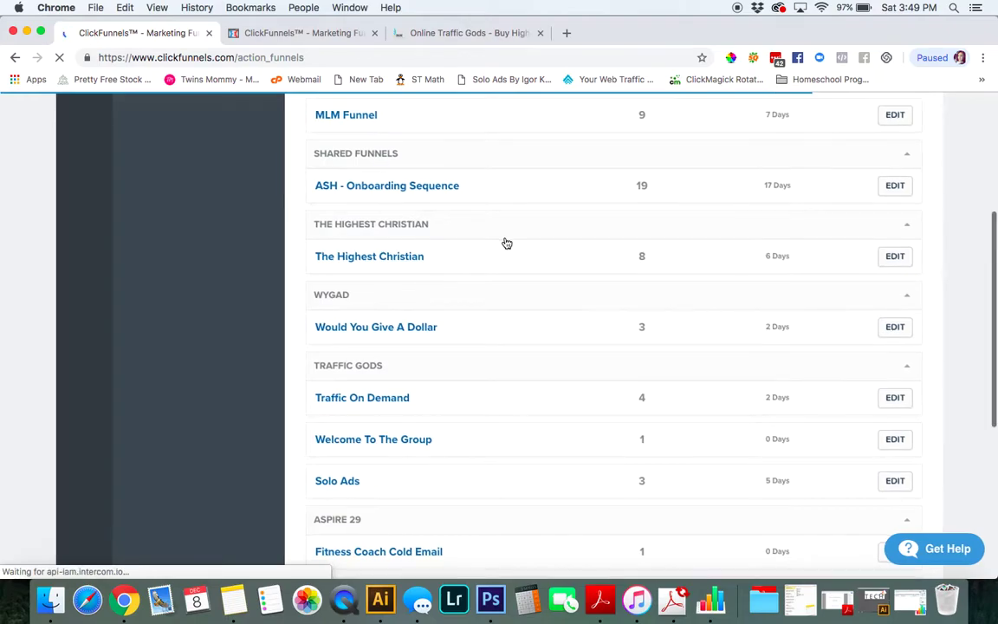
scroll(507, 243, "down", 2)
scroll(506, 242, "up", 4)
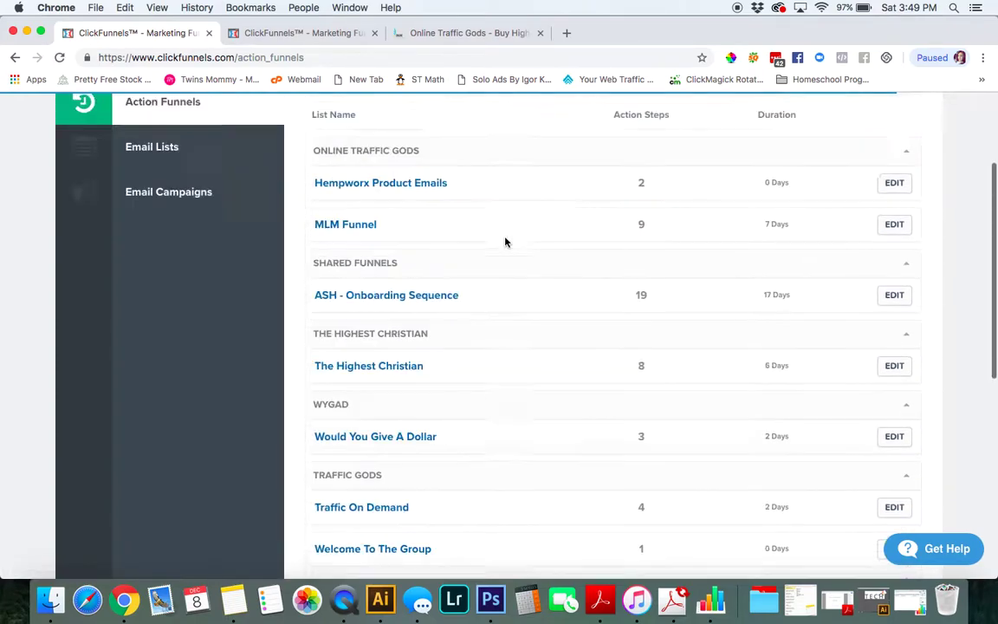
scroll(503, 241, "up", 4)
Step: Start a new action funnel named 'Solo Ad Interests' with the Online Traffic Gods tag
left_click(860, 225)
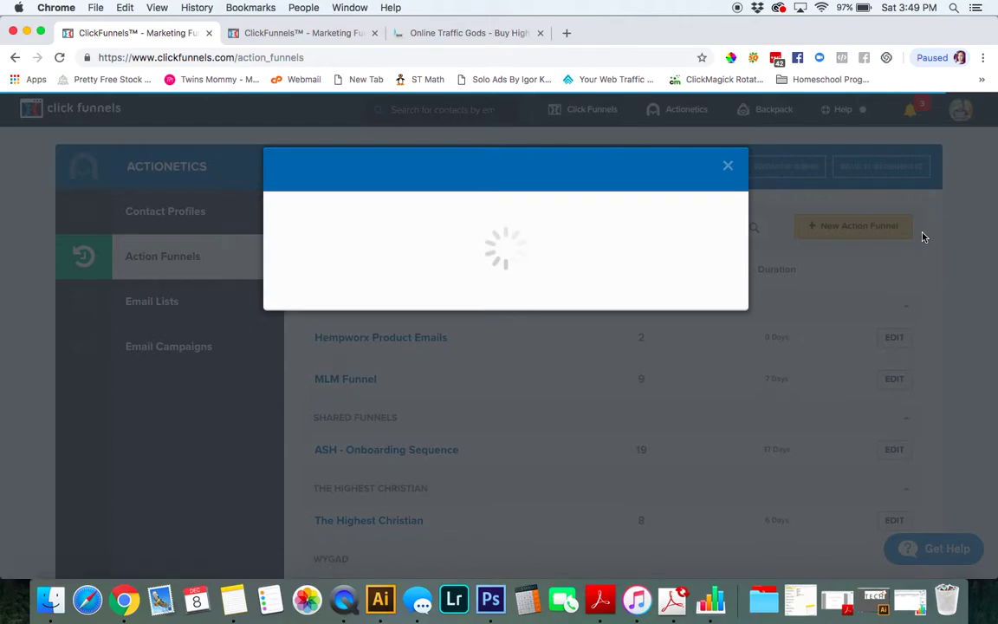
left_click(428, 257)
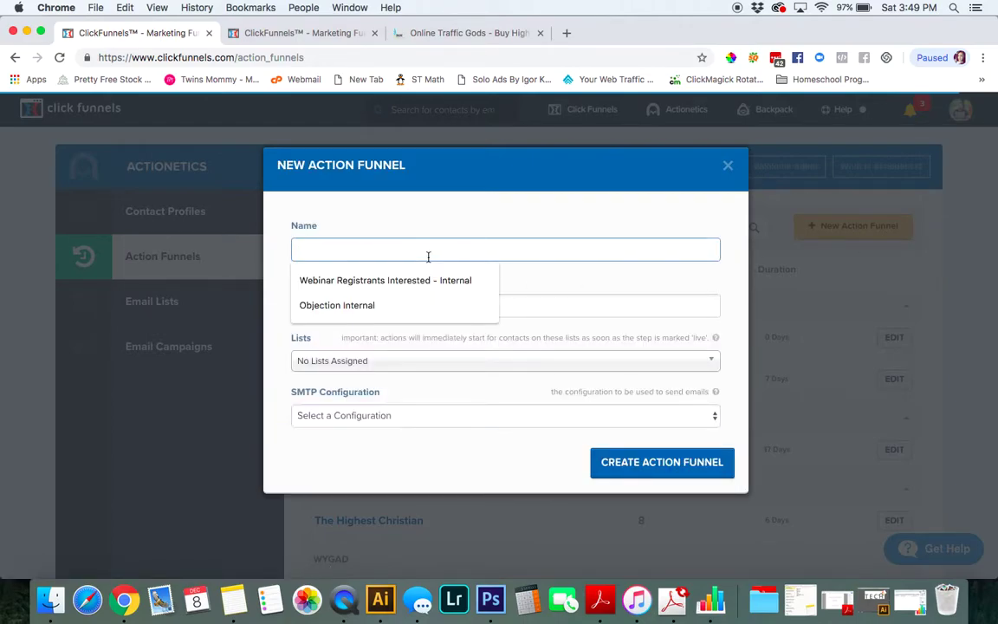
type("Solo ")
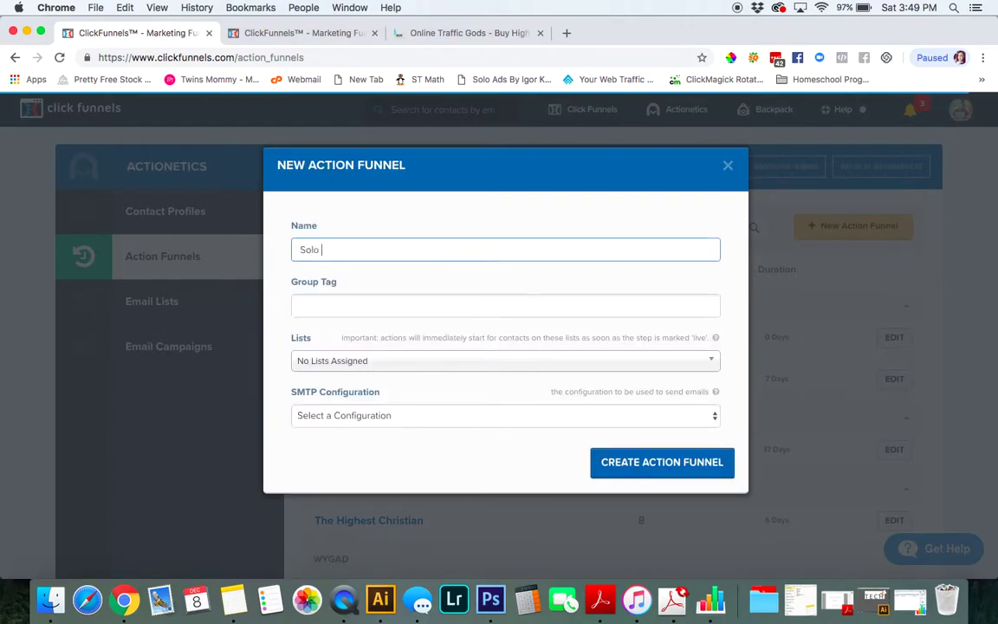
type("Ad In")
type("terests")
left_click(359, 311)
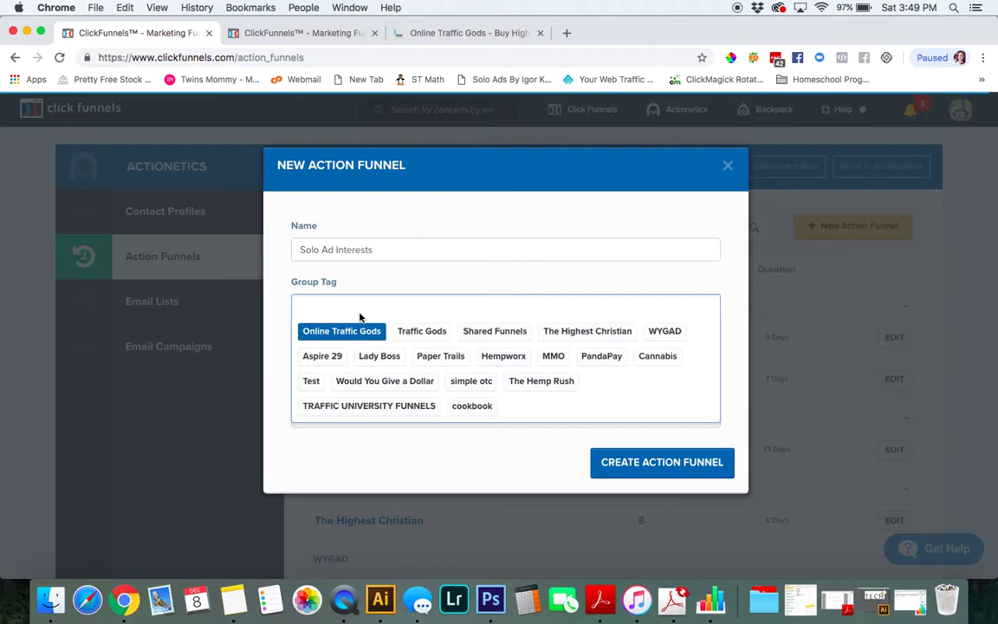
left_click(345, 327)
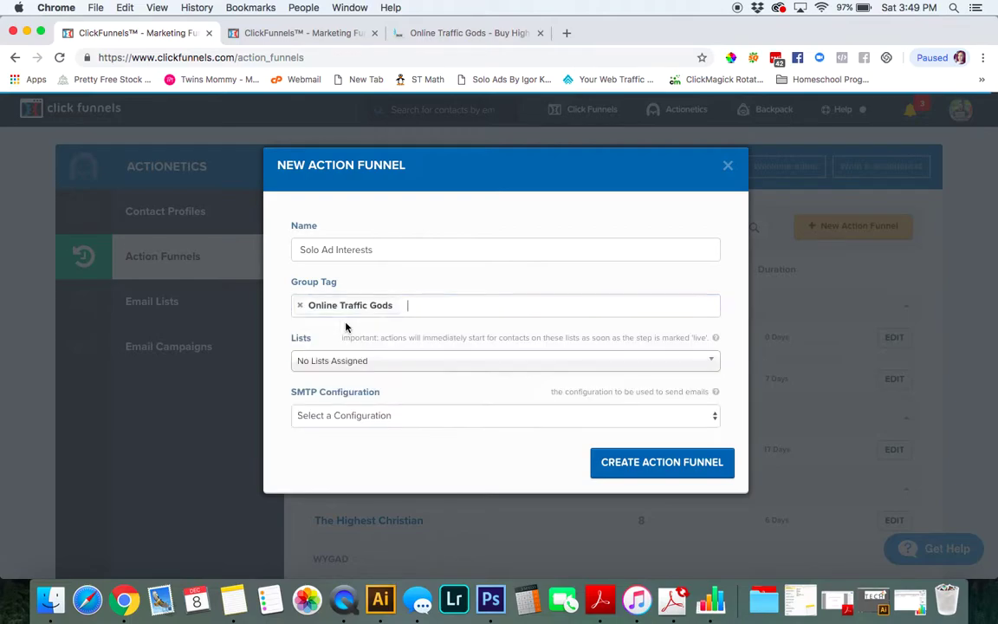
Step: Attach the Solo Ad Interests list and Traffic Gods Sendgrid SMTP, then create the funnel
left_click(310, 363)
scroll(355, 460, "down", 3)
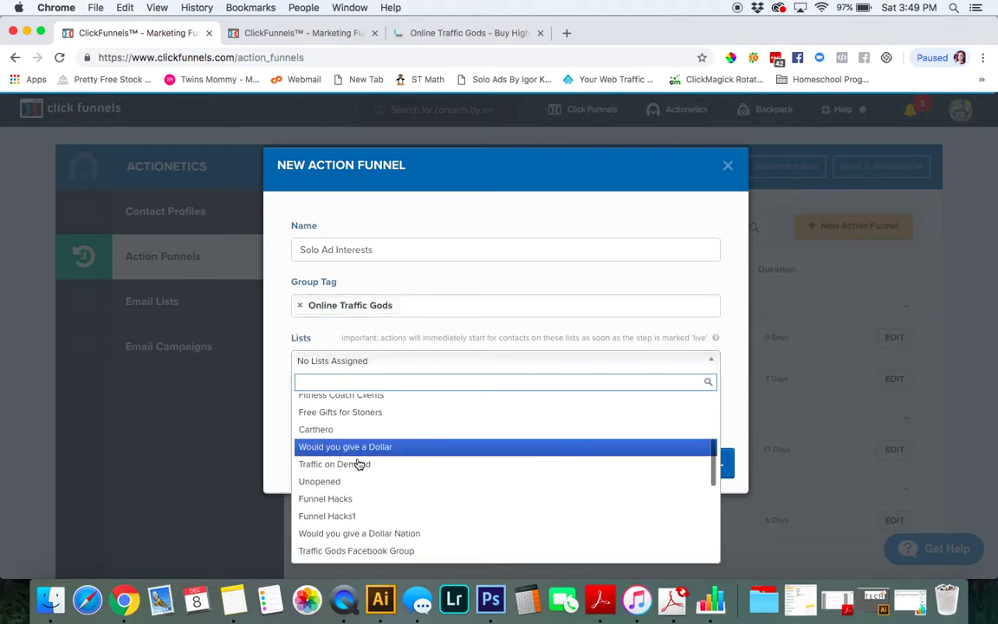
scroll(359, 465, "down", 1)
scroll(358, 466, "down", 4)
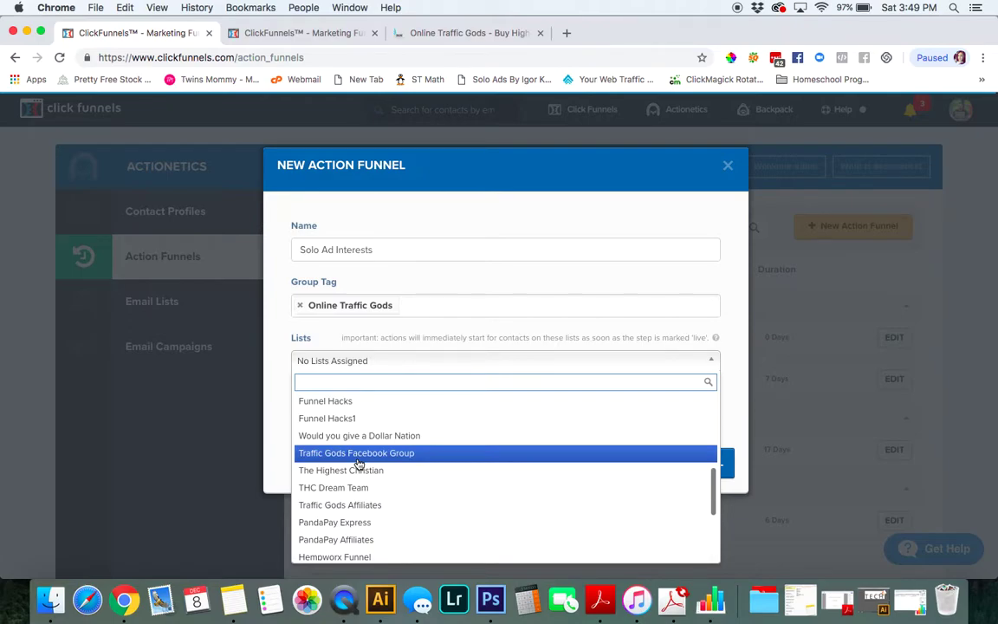
scroll(359, 465, "down", 5)
scroll(359, 465, "down", 4)
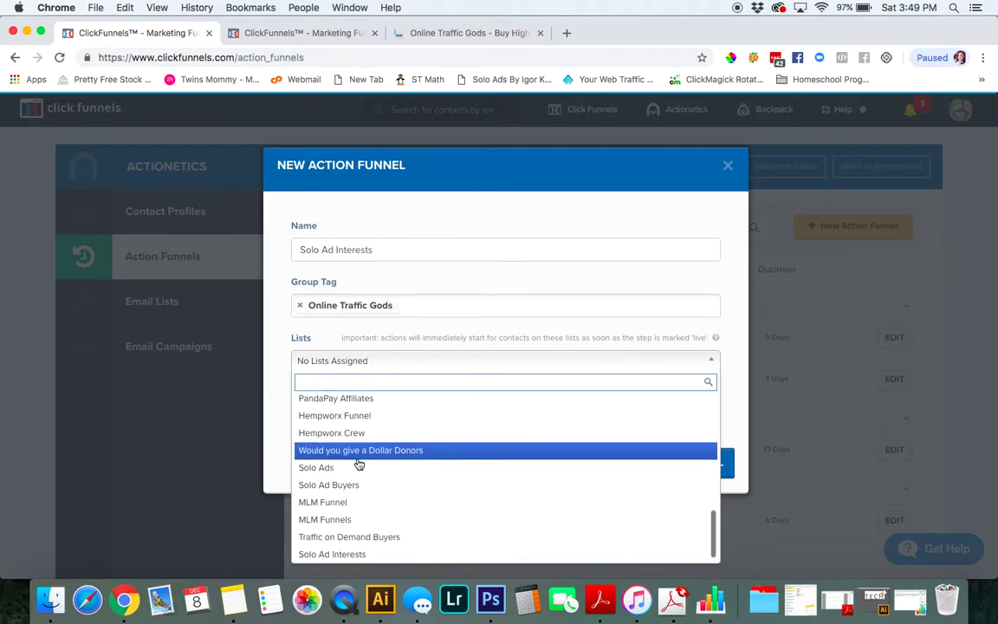
left_click(359, 553)
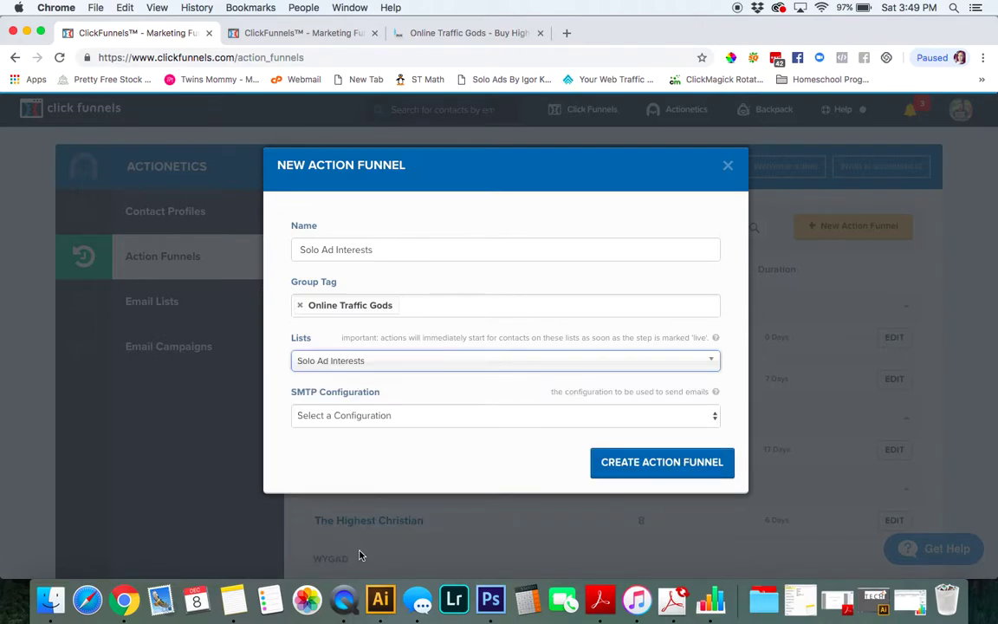
left_click(333, 415)
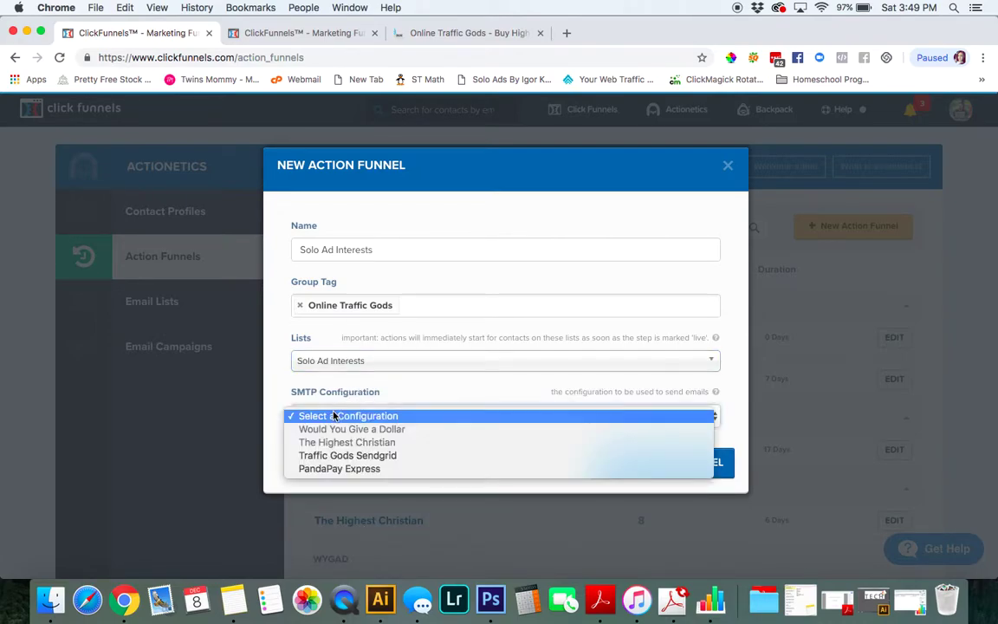
left_click(345, 457)
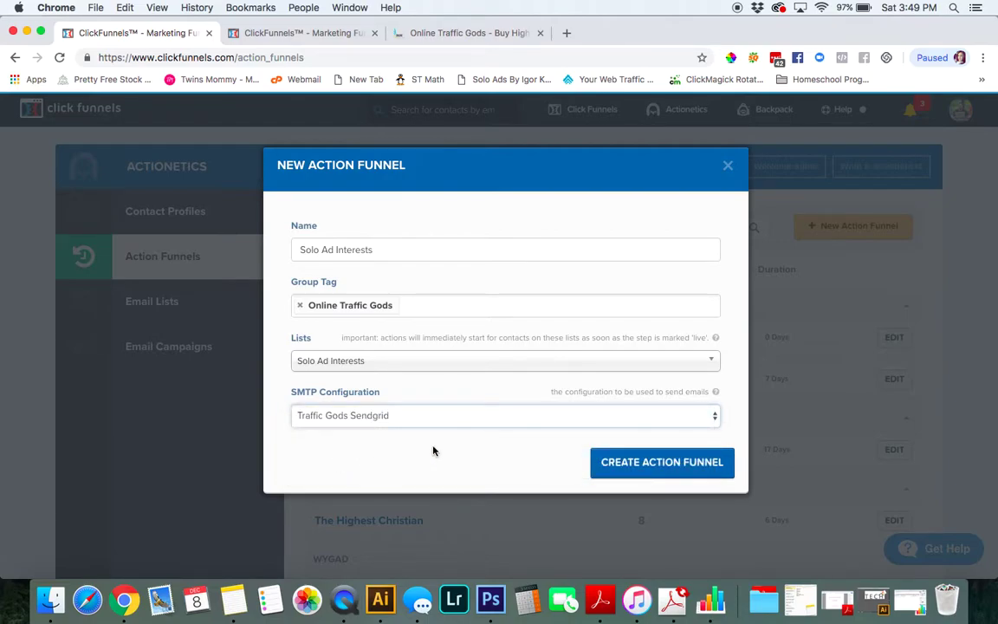
left_click(651, 468)
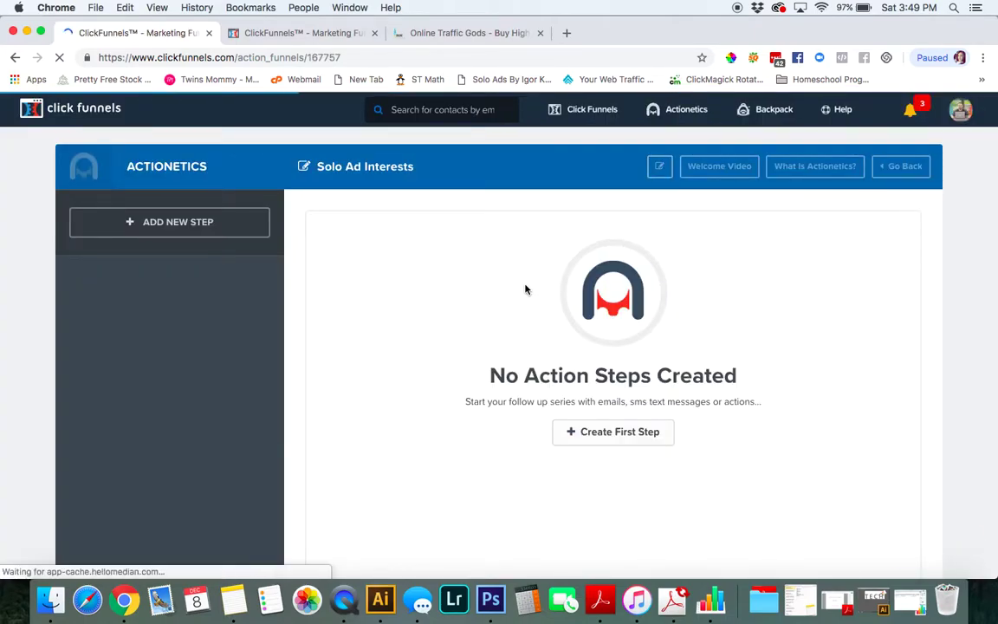
Step: Add a first Send Email step named 'Welcome Traffic Gods' at 0 days
left_click(581, 432)
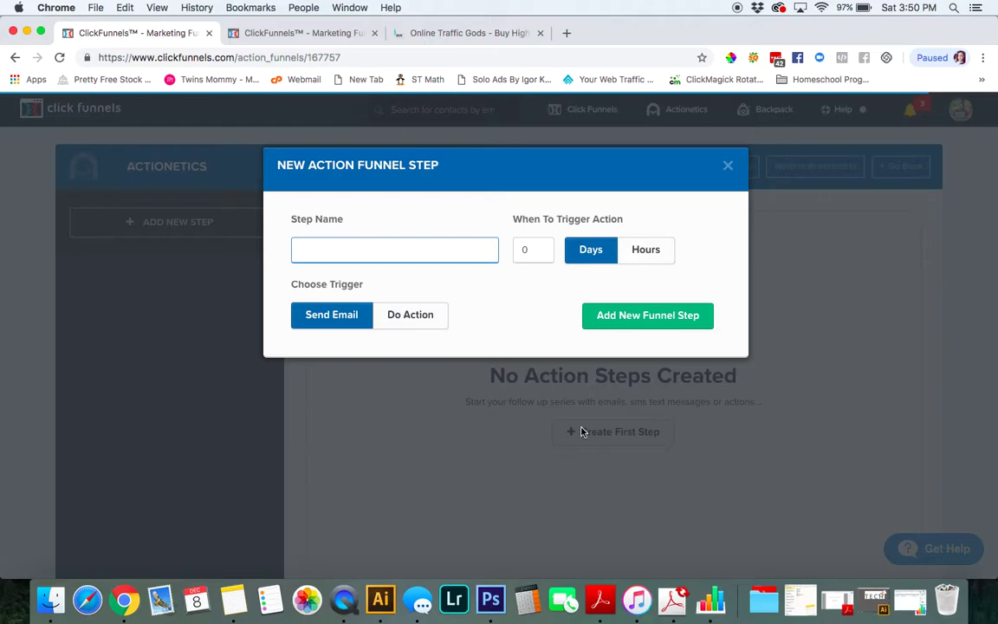
type("Welco")
type("me ")
type("Traffic Gods")
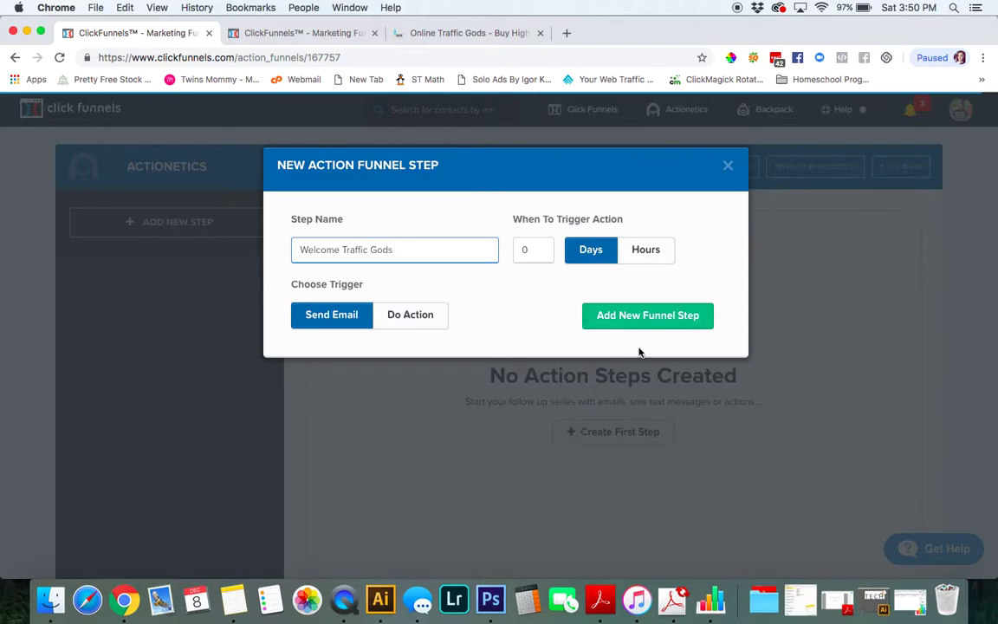
left_click(641, 315)
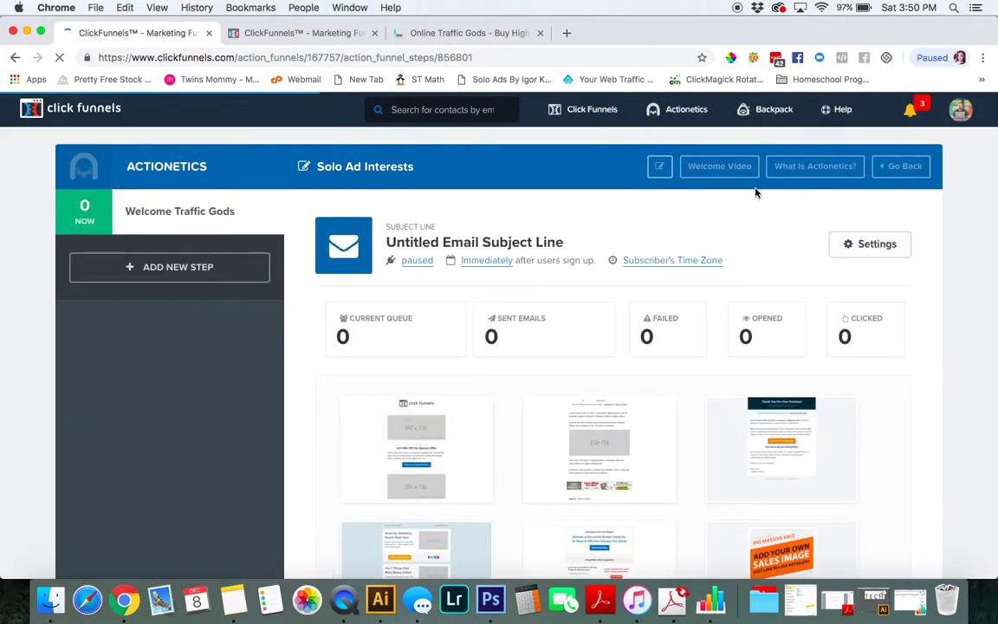
Step: Choose an email template for the Welcome Traffic Gods step
scroll(726, 233, "down", 5)
scroll(727, 232, "down", 3)
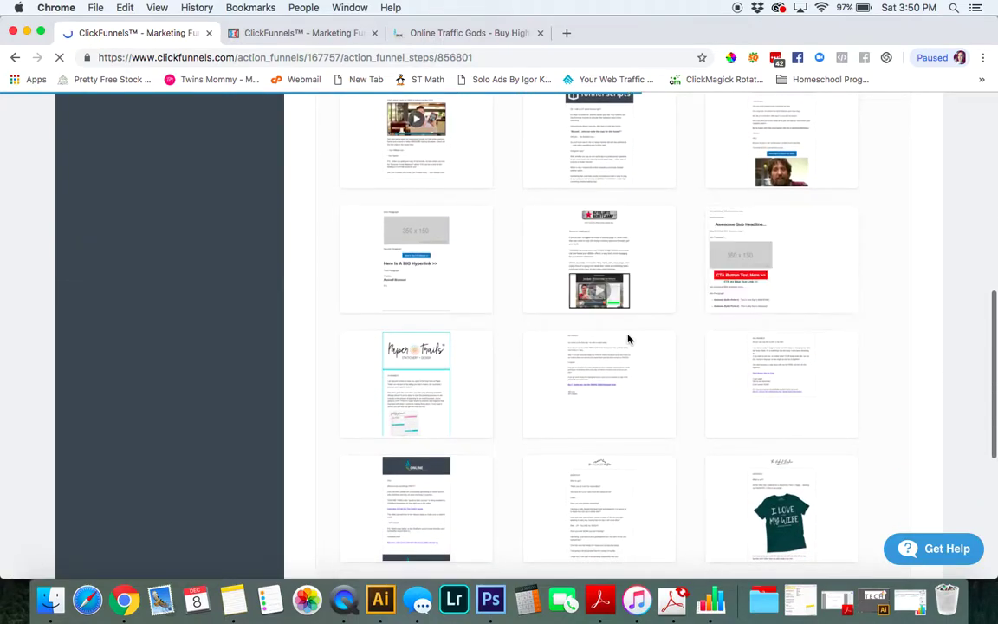
left_click(613, 372)
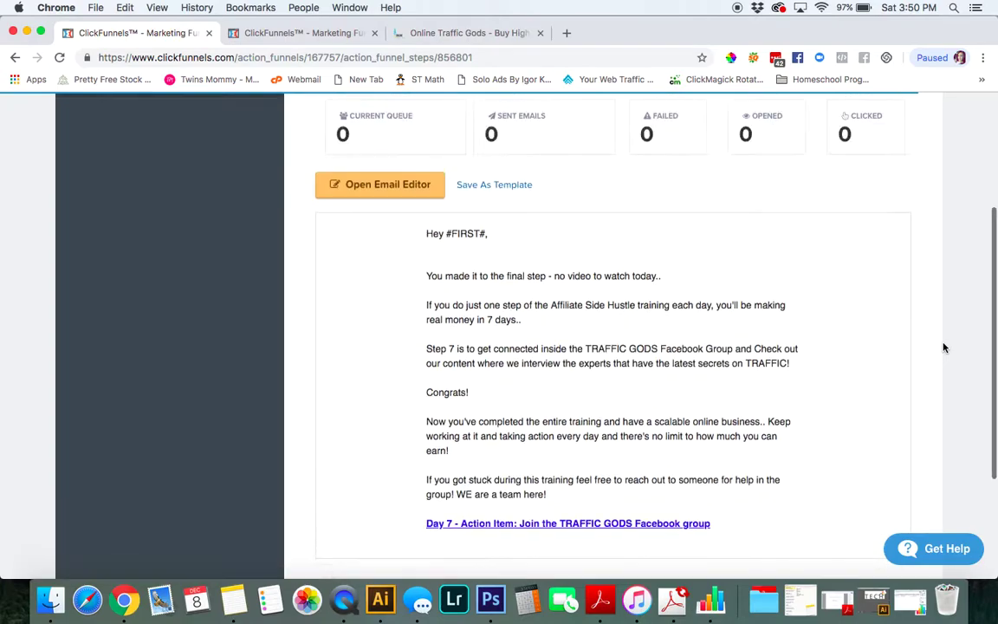
scroll(586, 300, "up", 3)
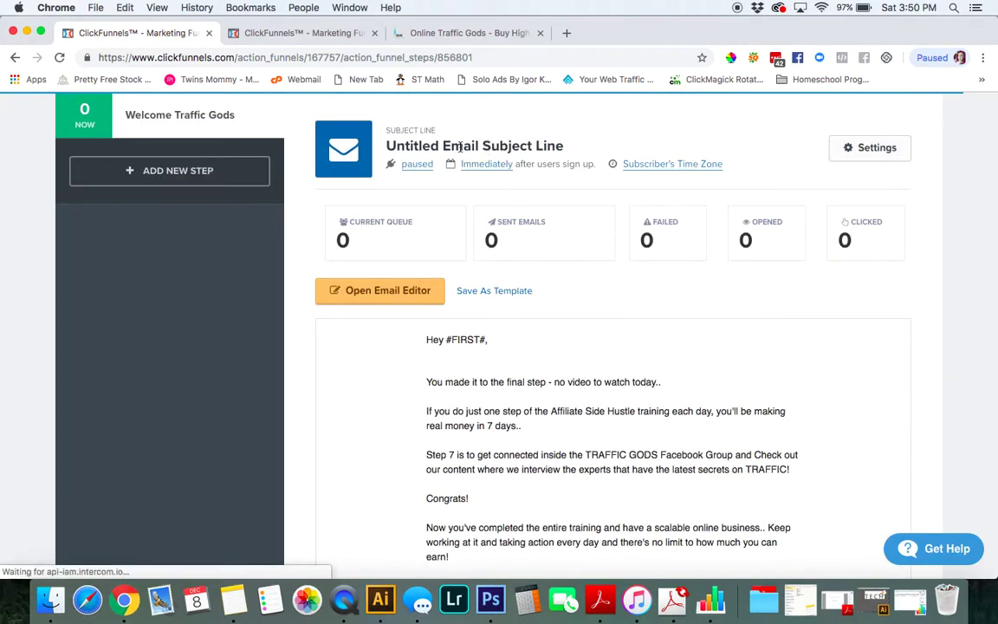
scroll(544, 149, "up", 1)
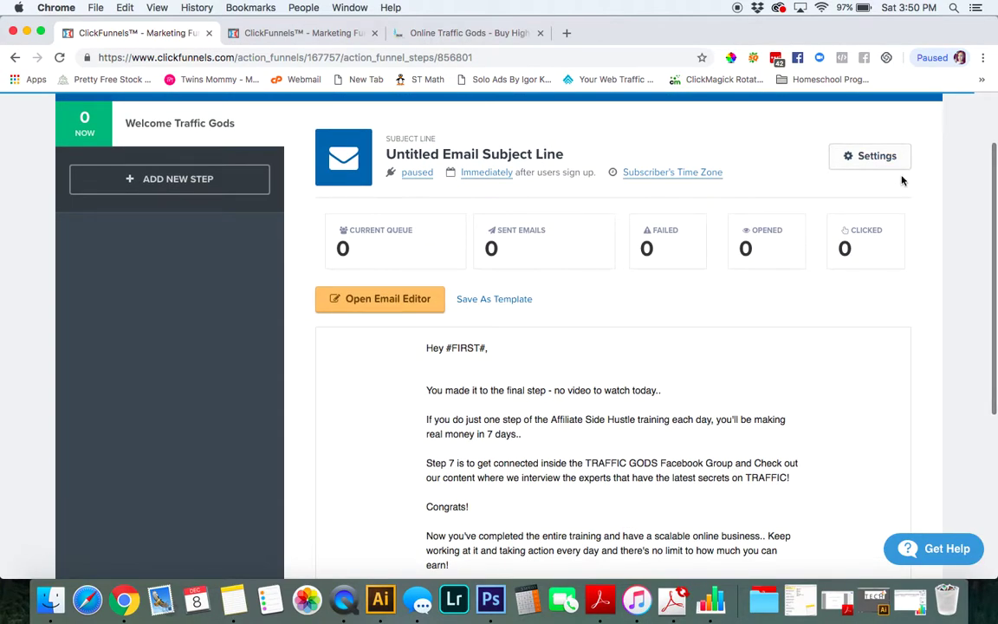
Step: Set the sender name and subject 'Welcome to TRAFFIC GODS!!!', then open the email editor
left_click(861, 158)
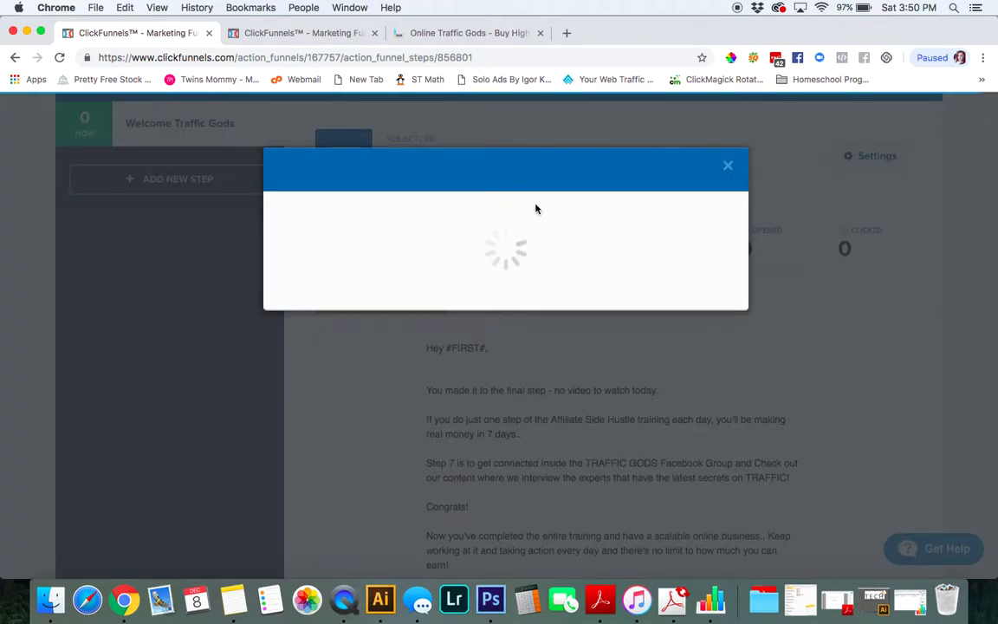
double_click(351, 268)
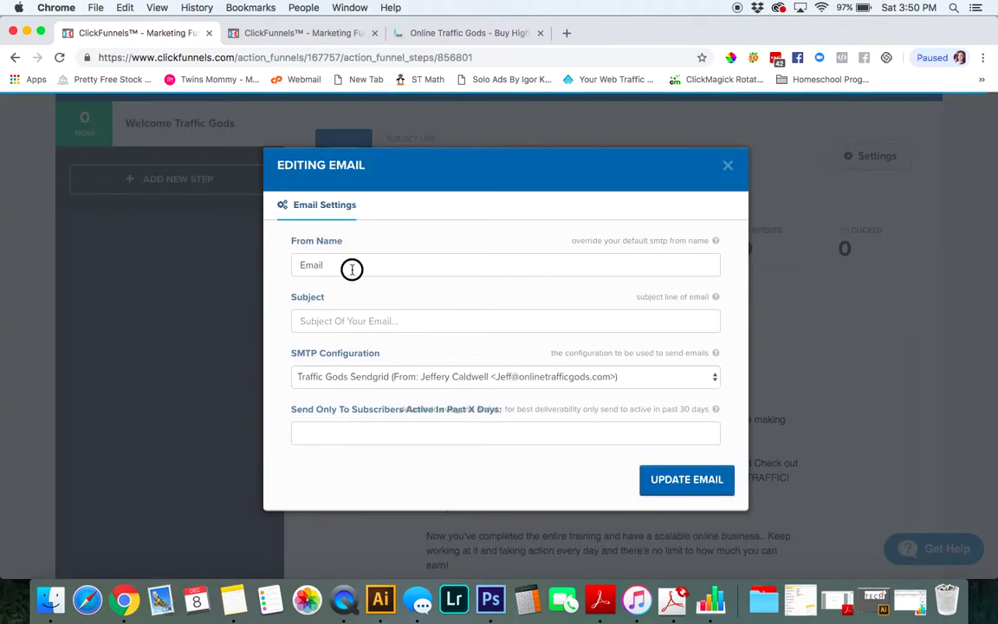
type("Jeff")
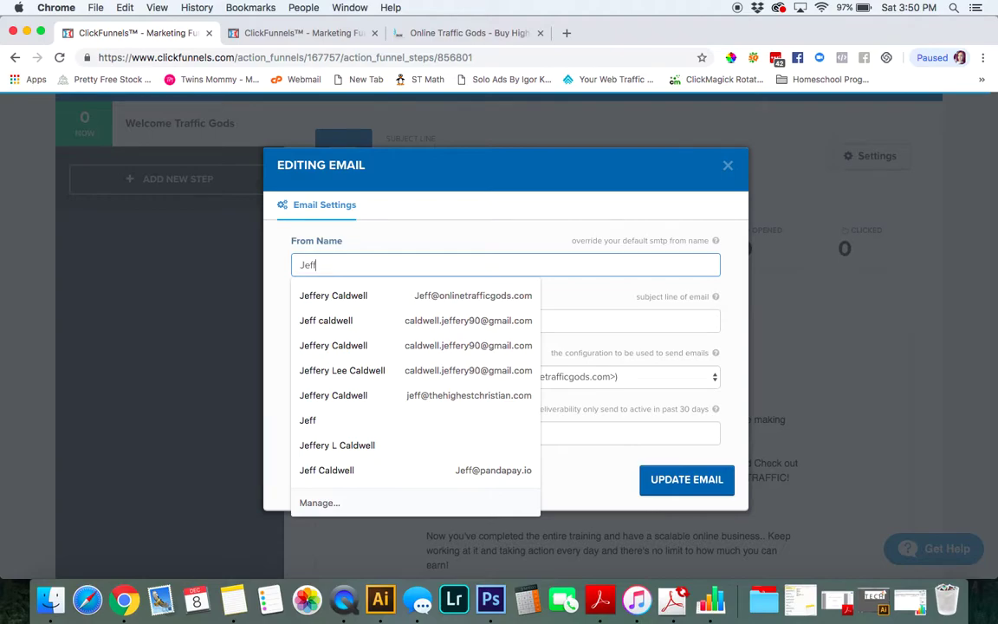
key("Escape")
left_click(338, 322)
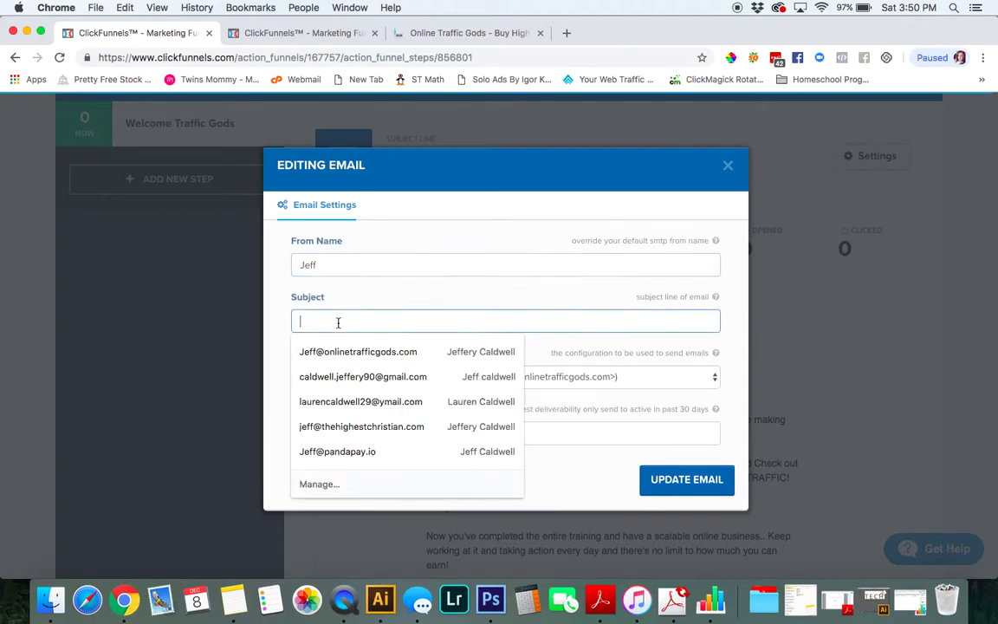
type("Welcome tome!")
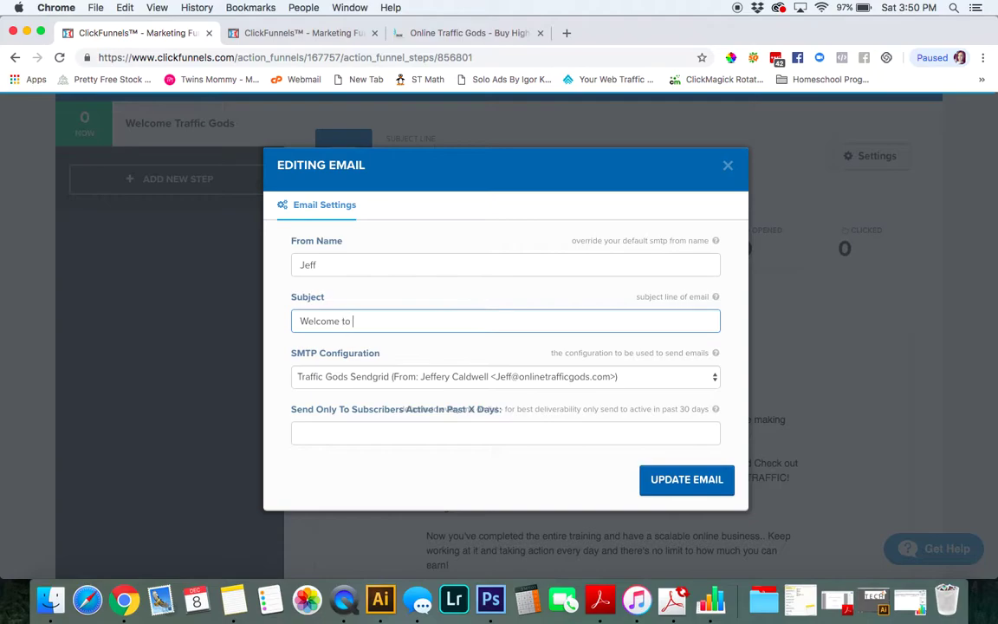
type("TRAFFIC GODS!!!")
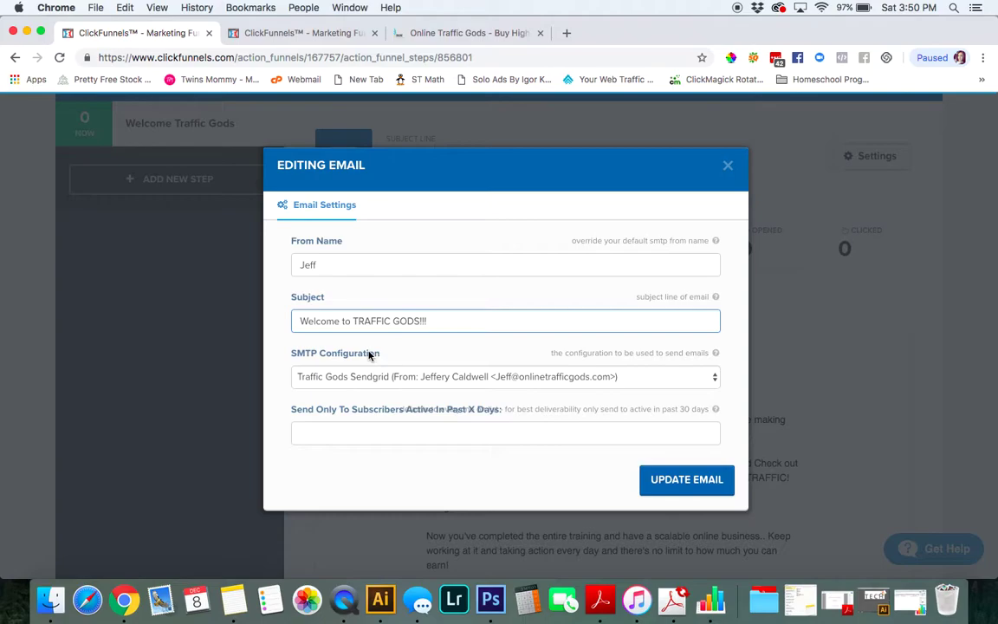
left_click(667, 474)
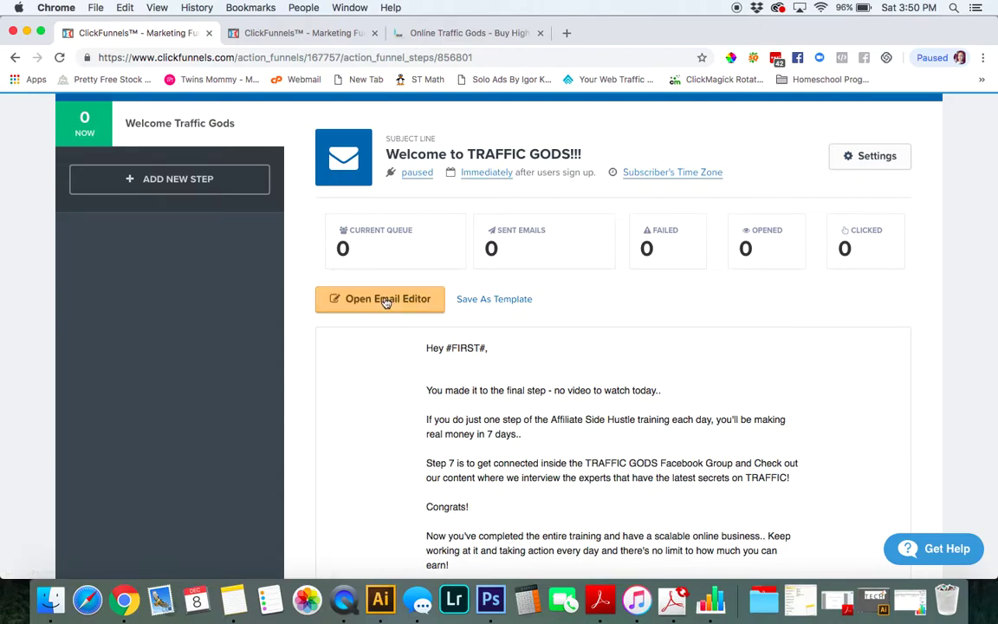
left_click(356, 299)
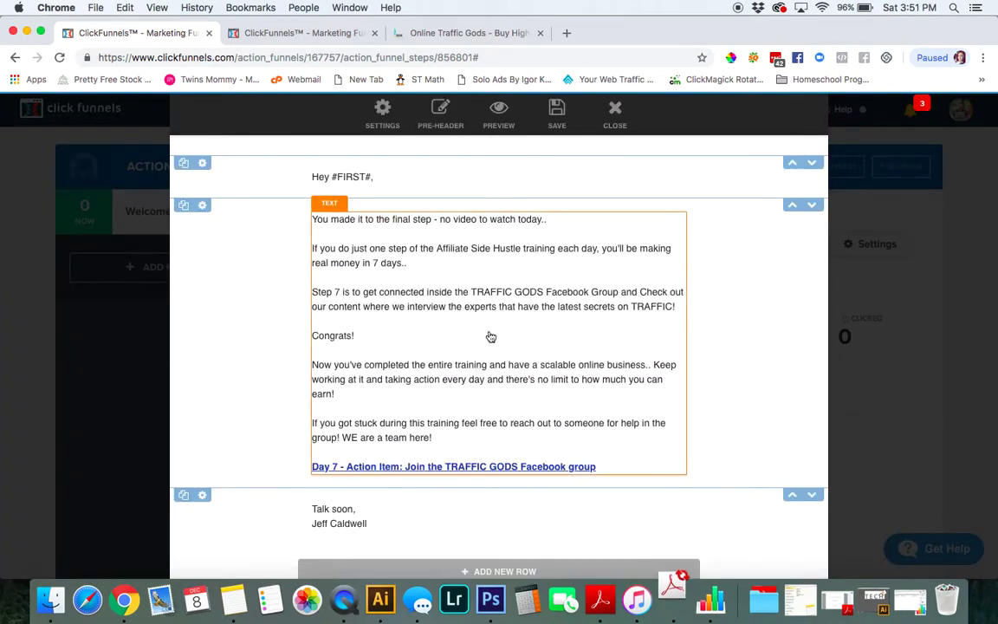
Step: Replace the old message with 'YESS!!' and 'SO Pumped to have you part of my tribe!'
left_click(490, 336)
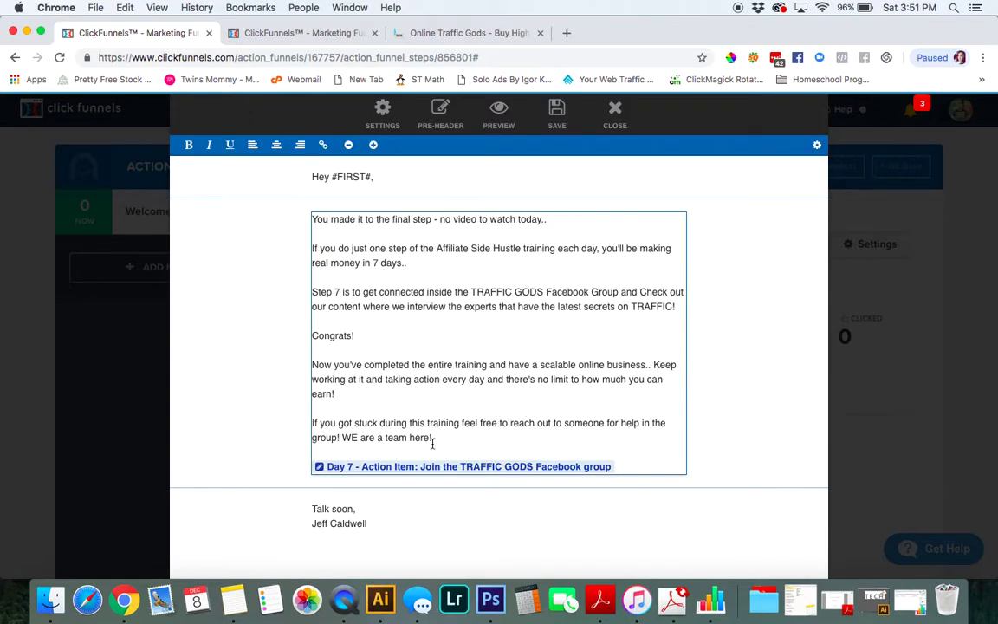
left_click_drag(433, 438, 315, 218)
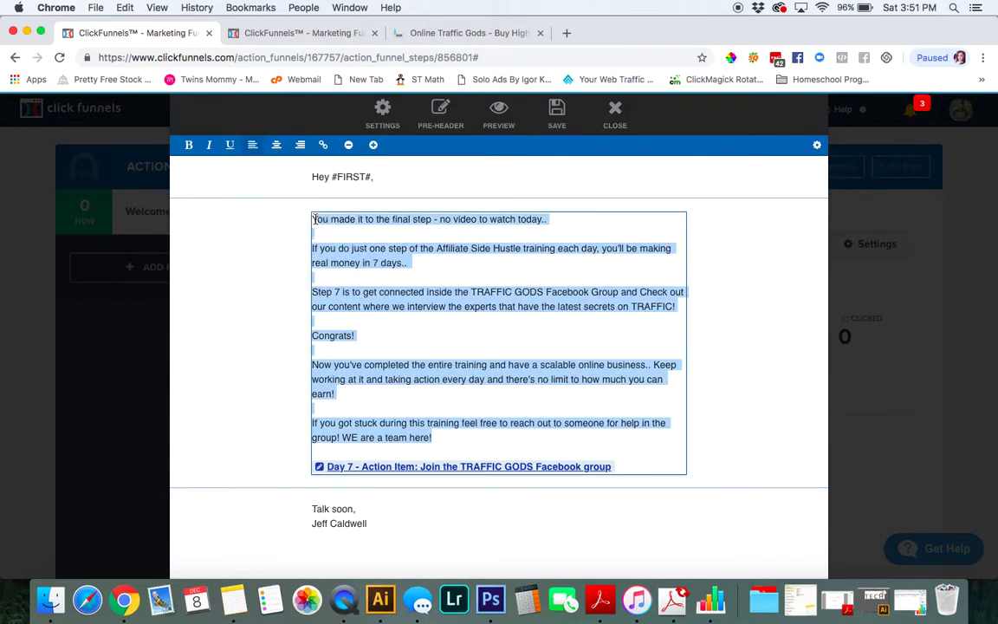
type("YESS!!")
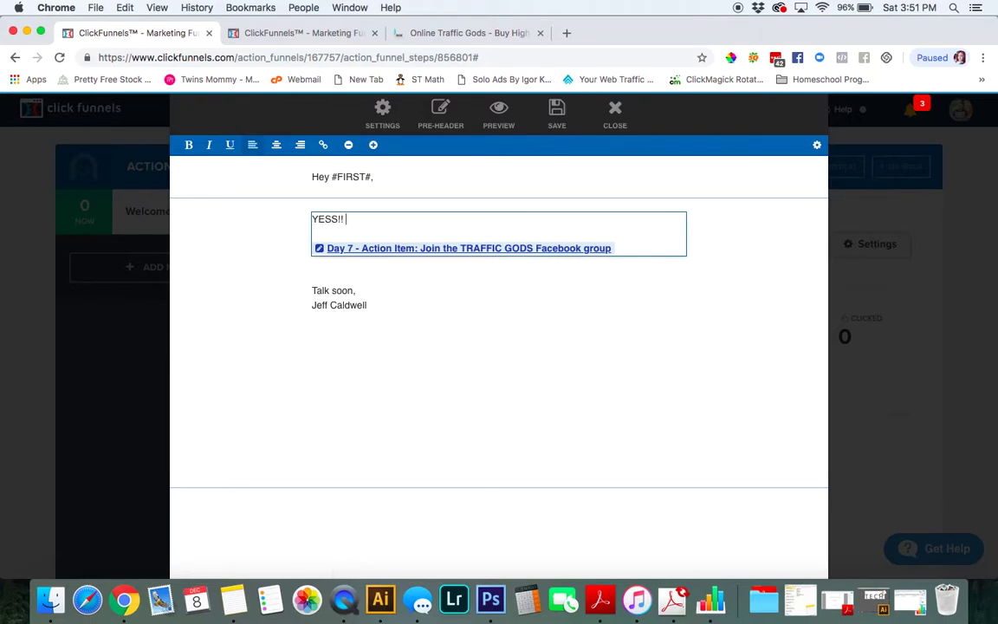
key("Return")
key("Return")
type("SO ")
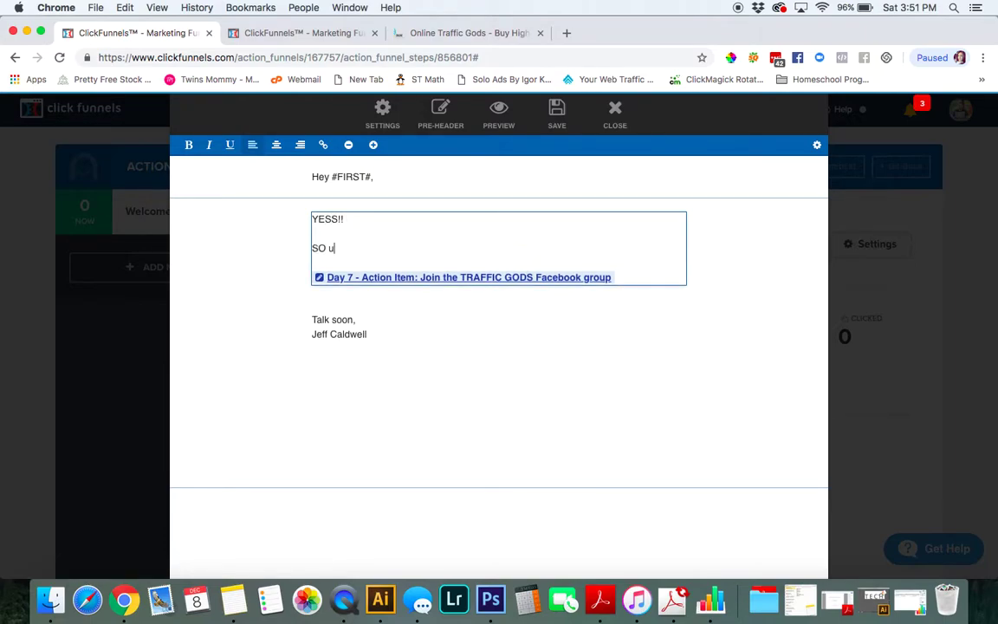
type("Pu")
key("BackSpace")
type("mpe")
type("o y")
type("have you pa")
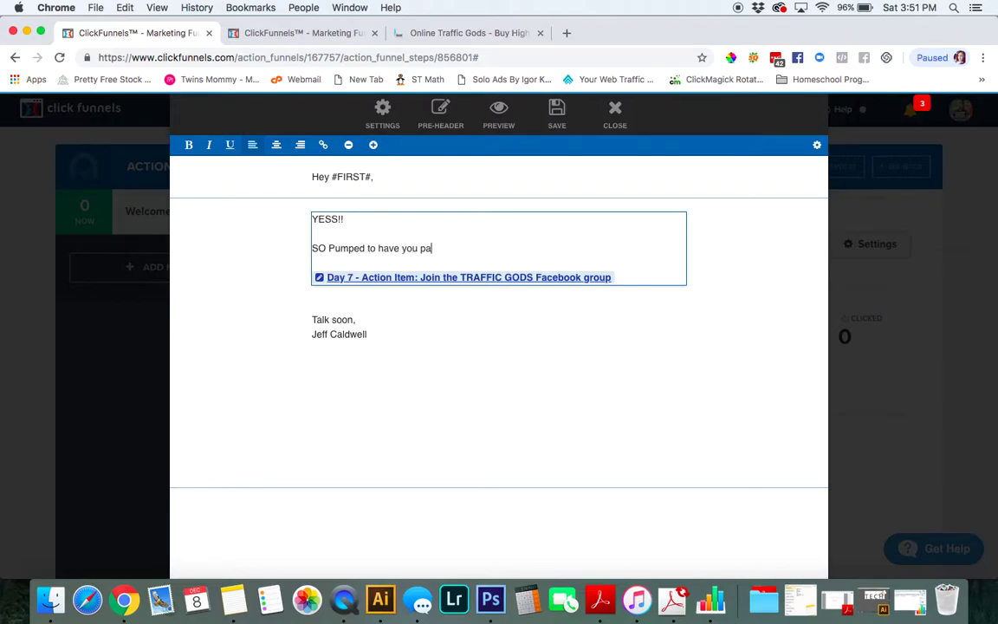
type("rt of my tri")
type("be!")
key("Return")
key("Return")
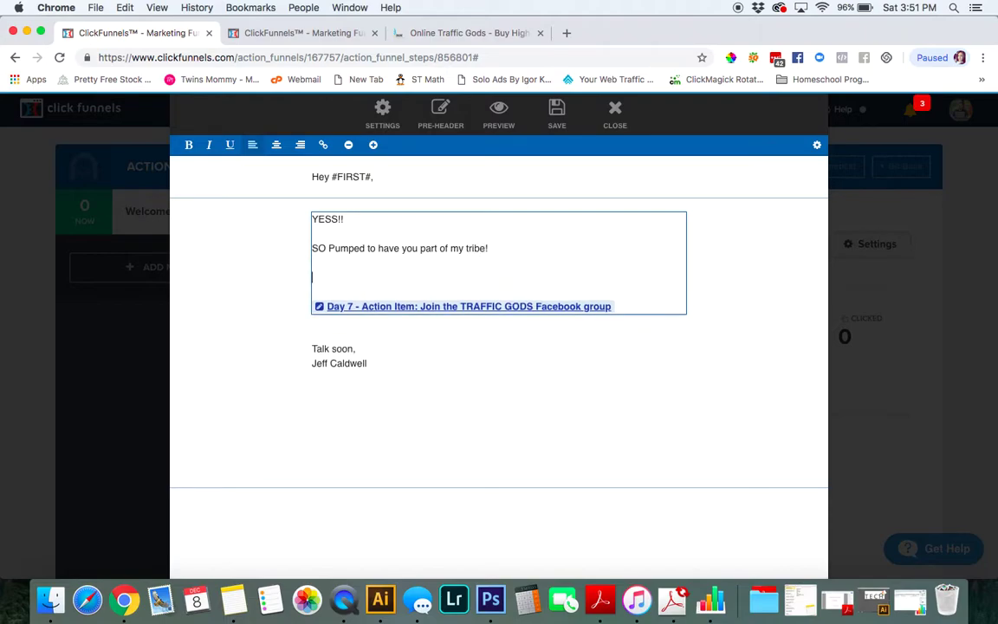
Step: Add the line 'Over the next few days I will be connecting with you through email!'
type("I have")
key("BackSpace")
key("BackSpace")
type("Ov")
type("er the next few day")
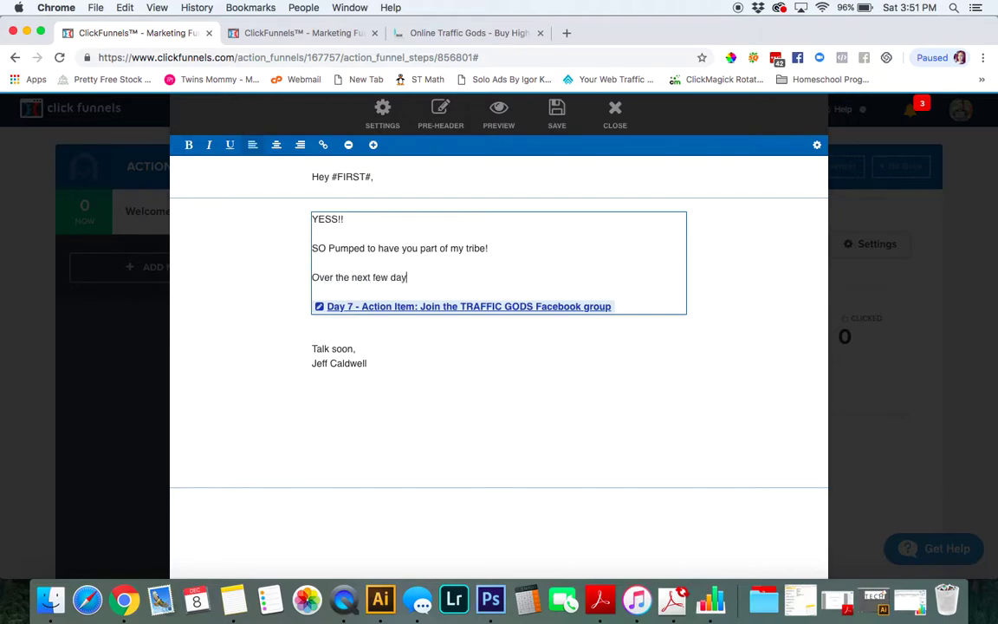
type("s I will ")
type("be con")
type("necting with you trhou")
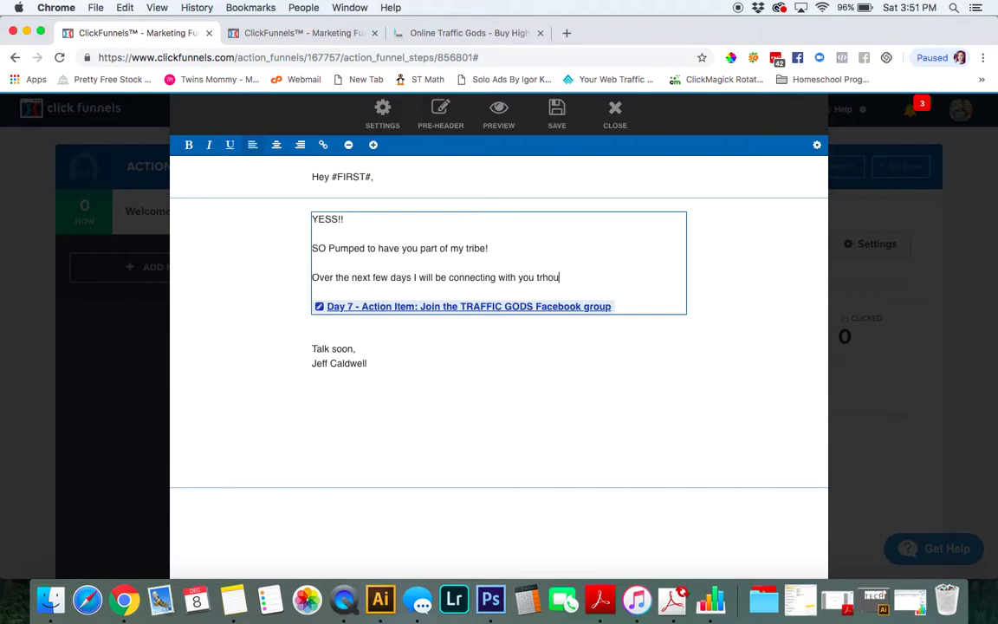
key("BackSpace")
key("BackSpace")
type("hrough ema")
type("il!")
key("Return")
key("Return")
Step: Add 'These emails are extremely valuable, so make sure you keep a look out for each one!'
type("These")
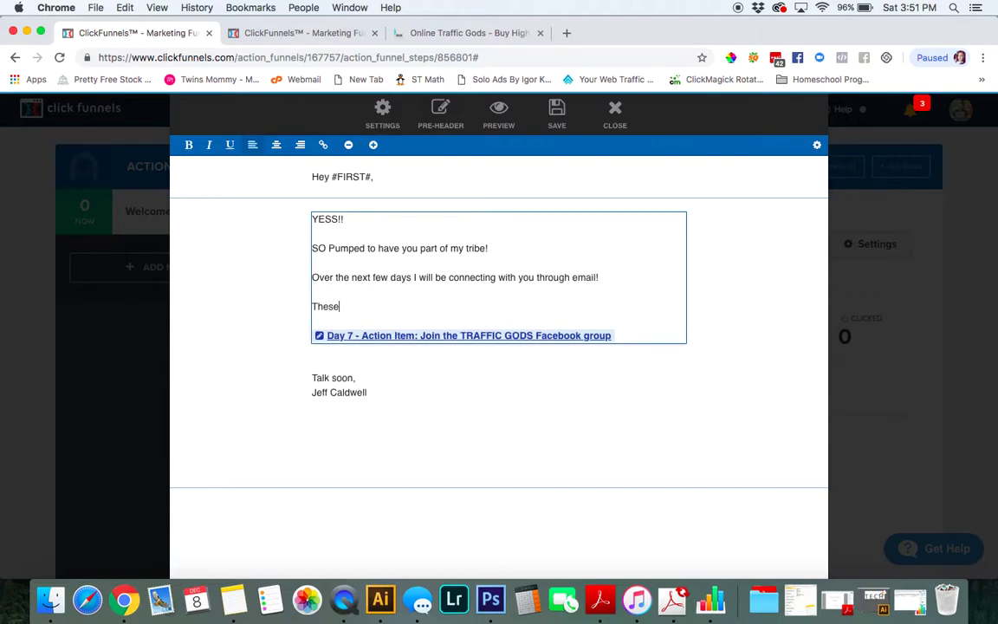
type(" emails are ex")
type("tremely val")
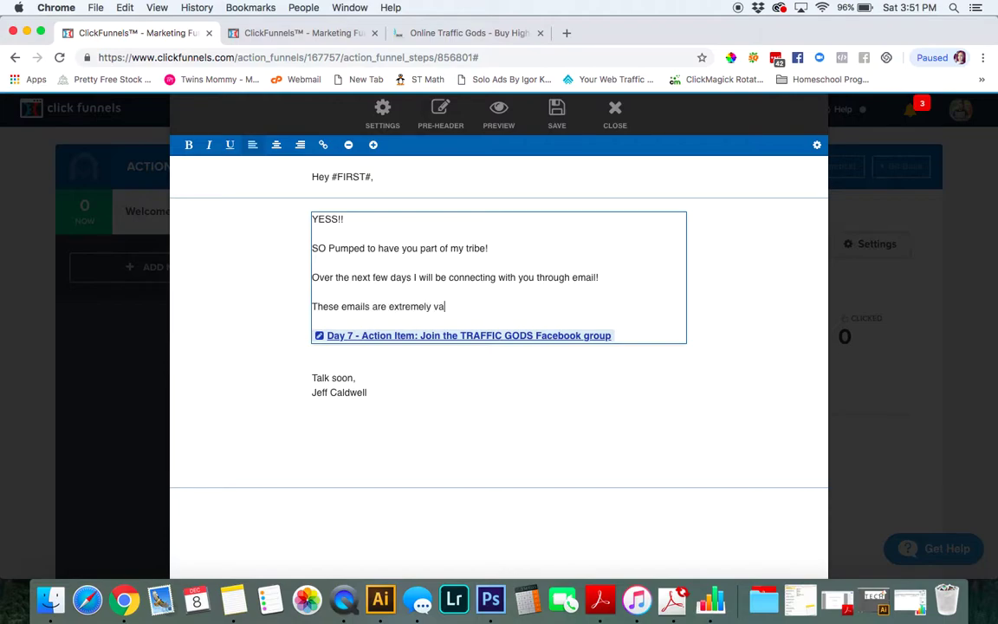
type("ueable an")
key("BackSpace")
key("BackSpace")
key("BackSpace")
key("BackSpace")
key("BackSpace")
type("abe")
key("BackSpace")
type("so")
type(" ma")
type("e su")
type("re you")
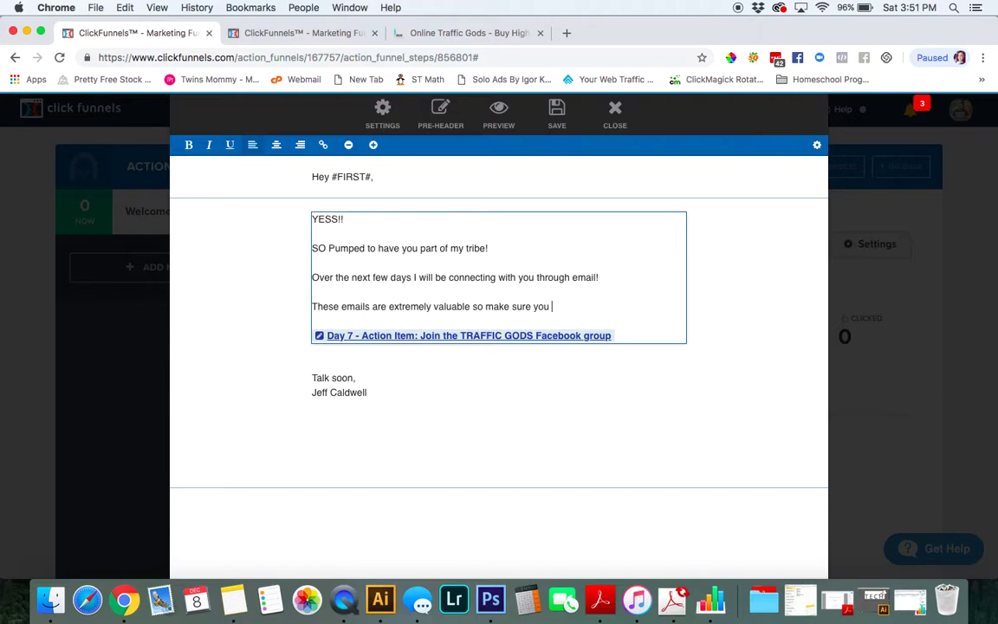
type("lo")
type("keep a lo")
type(" out fo")
key("BackSpace")
key("BackSpace")
key("BackSpace")
type("ut for eac")
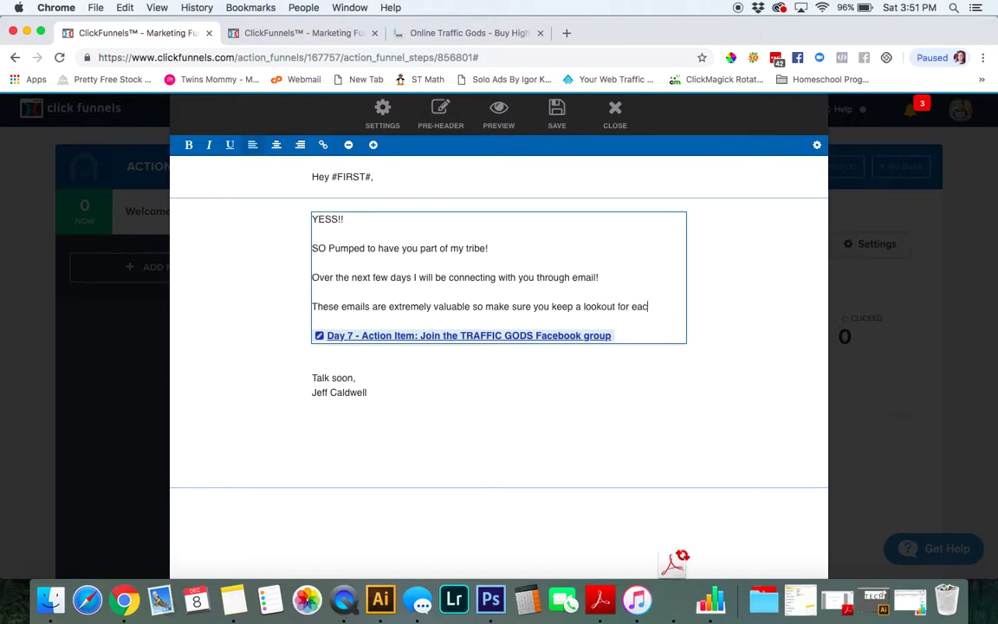
type("h one!")
key("Return")
key("Return")
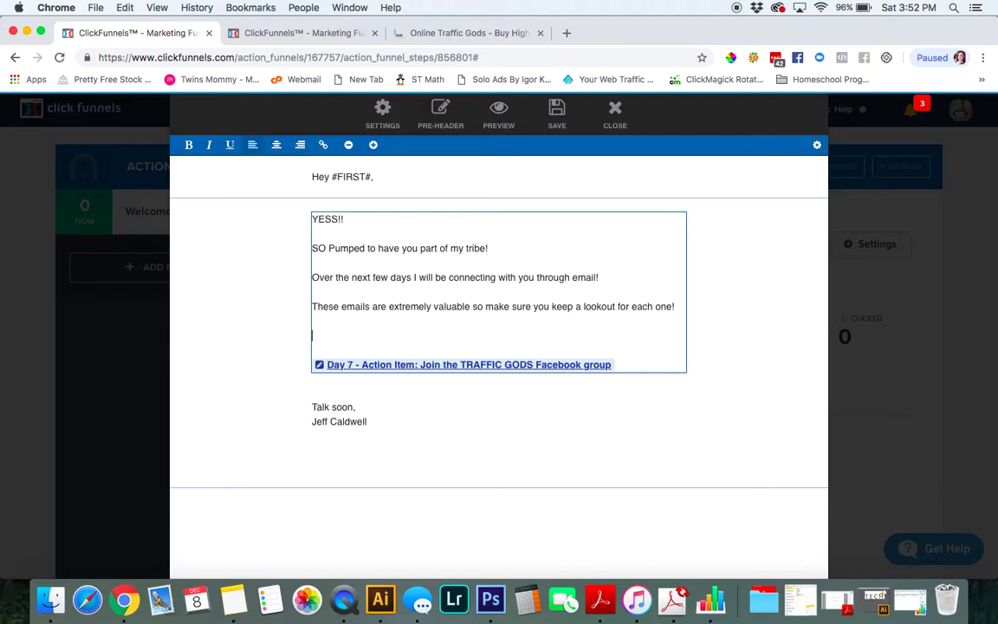
Step: Add the private Facebook group invitation line and an 'Introduce yourself and welcome to the' line
type("Here is out ")
type("r private")
type("facebo")
type("gour")
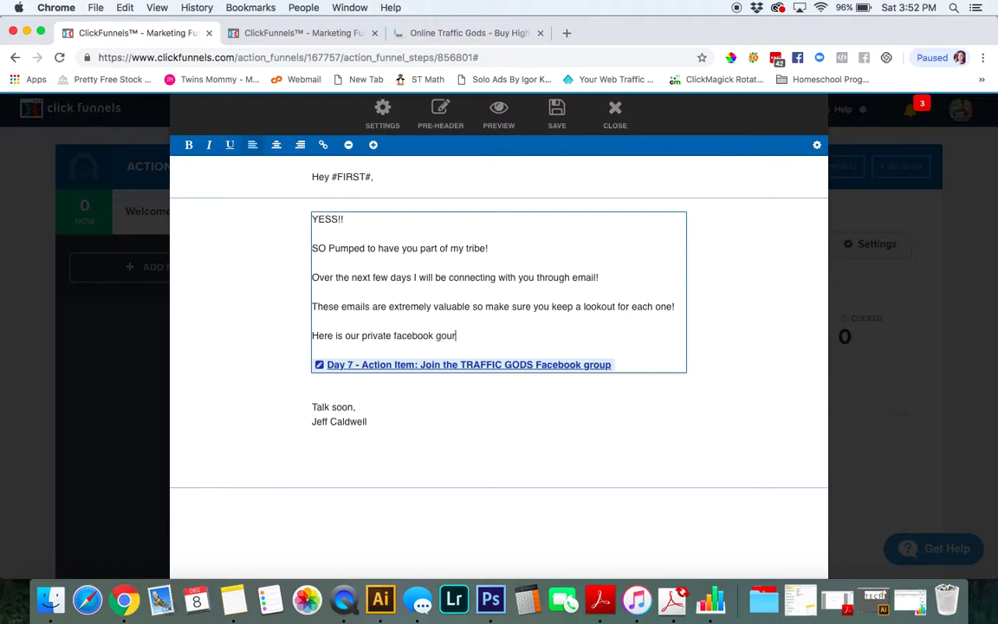
key("BackSpace")
key("BackSpace")
type("roup that ")
type("I want you to ")
type("be a part of!")
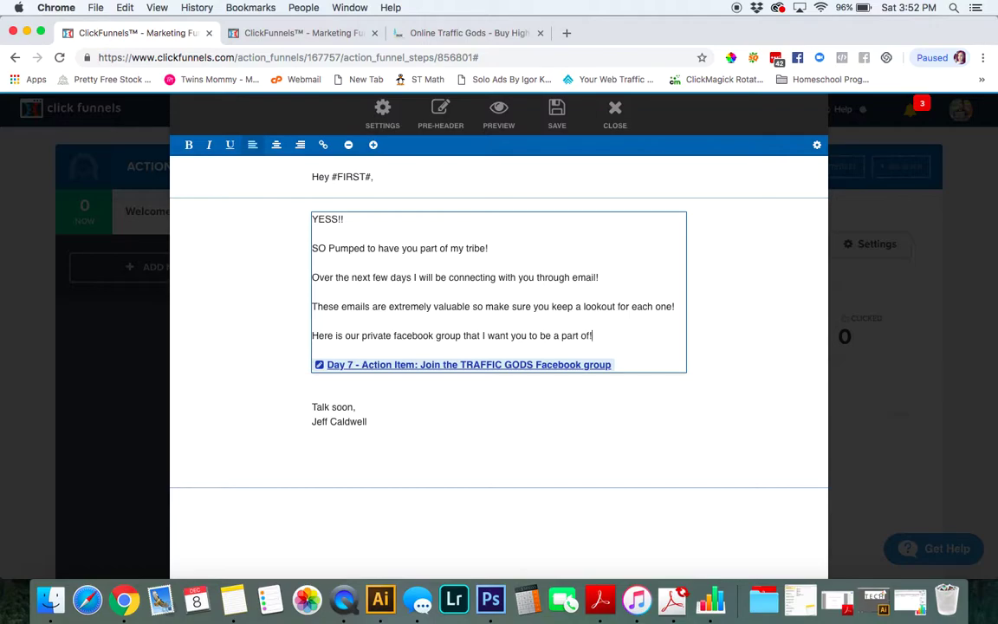
key("Return")
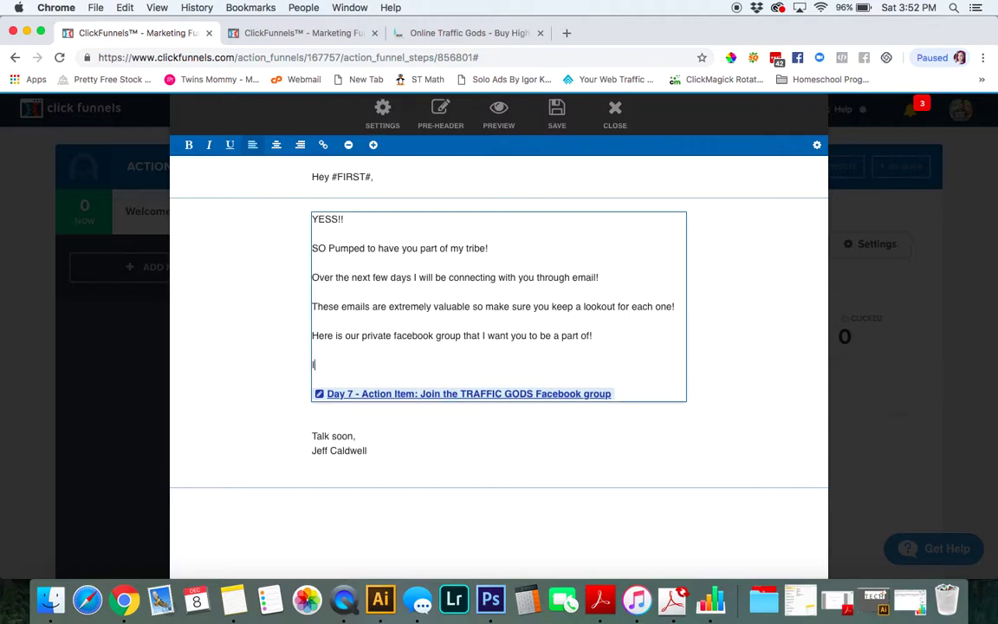
type("nd")
type("ro")
type("uce your ad")
key("BackSpace")
key("BackSpace")
key("BackSpace")
type("sle")
type("and welcom to")
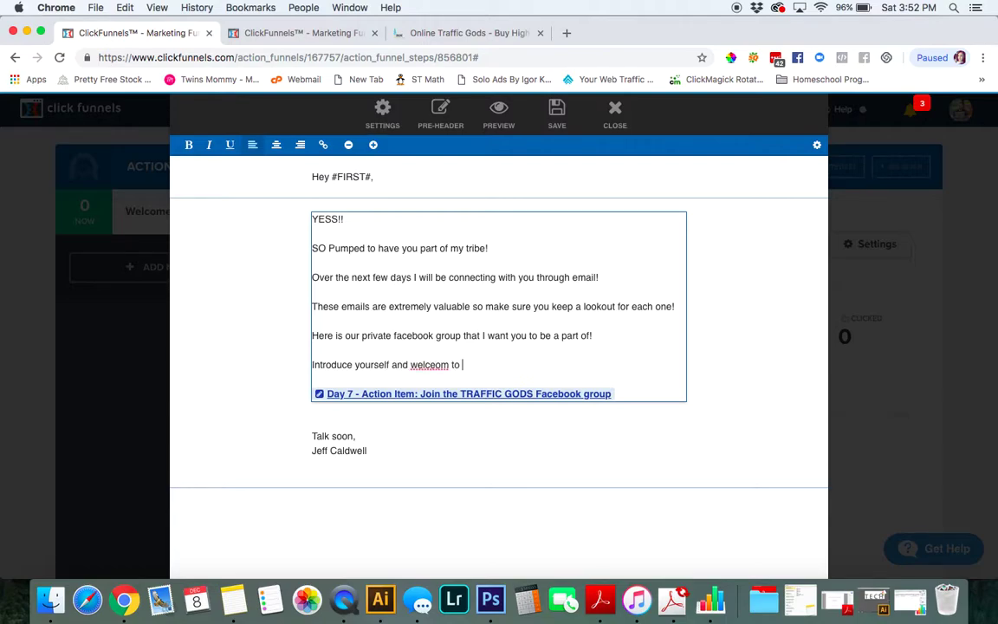
key("BackSpace")
key("BackSpace")
key("BackSpace")
key("BackSpace")
key("BackSpace")
key("BackSpace")
type("ome to the")
Step: Delete the 'Day 7 - ' prefix from the Facebook group link
left_click(317, 397)
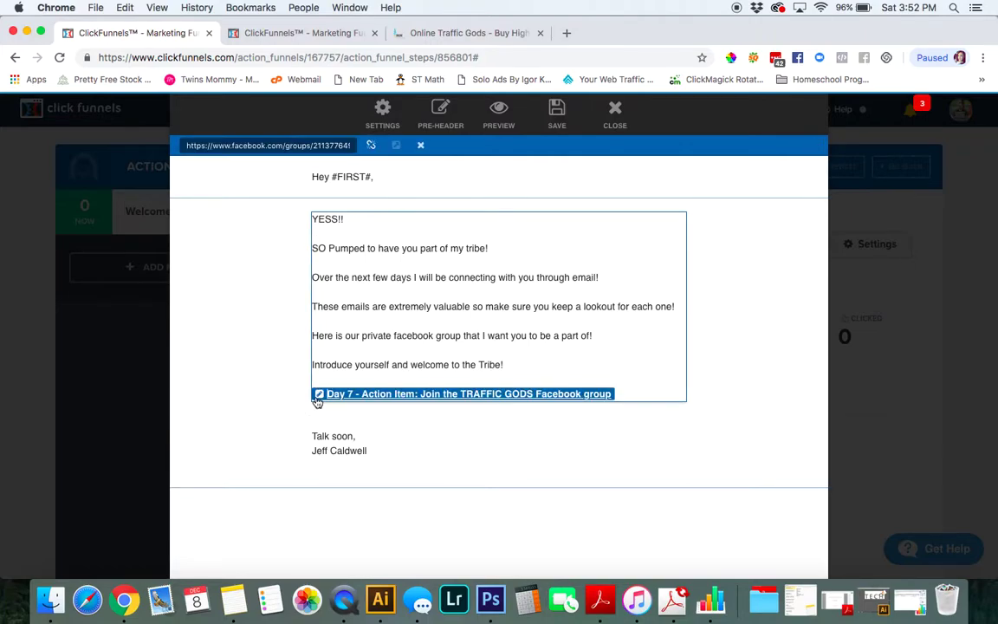
left_click(320, 401)
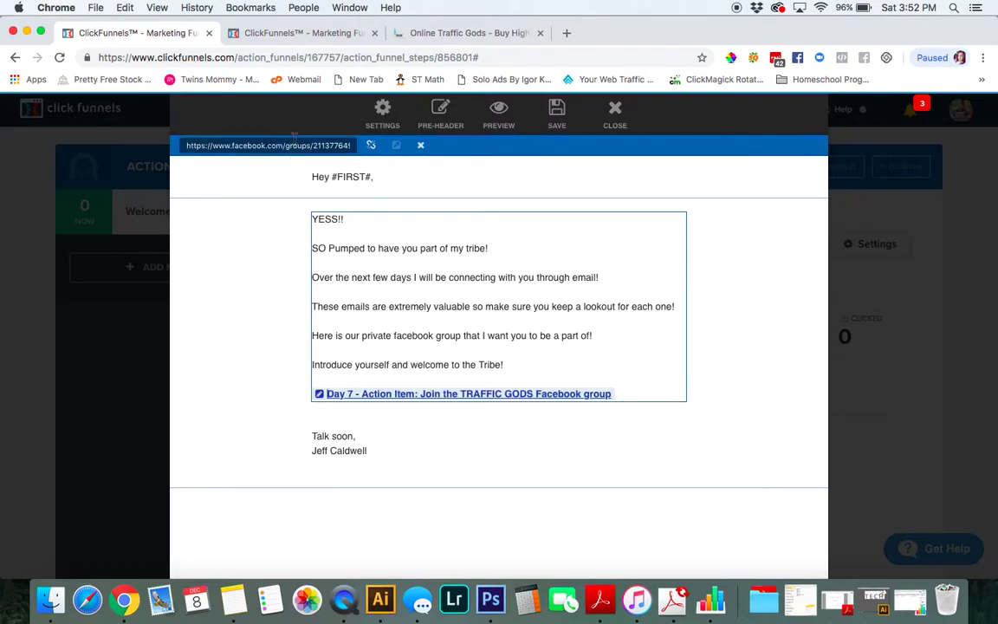
left_click(373, 395)
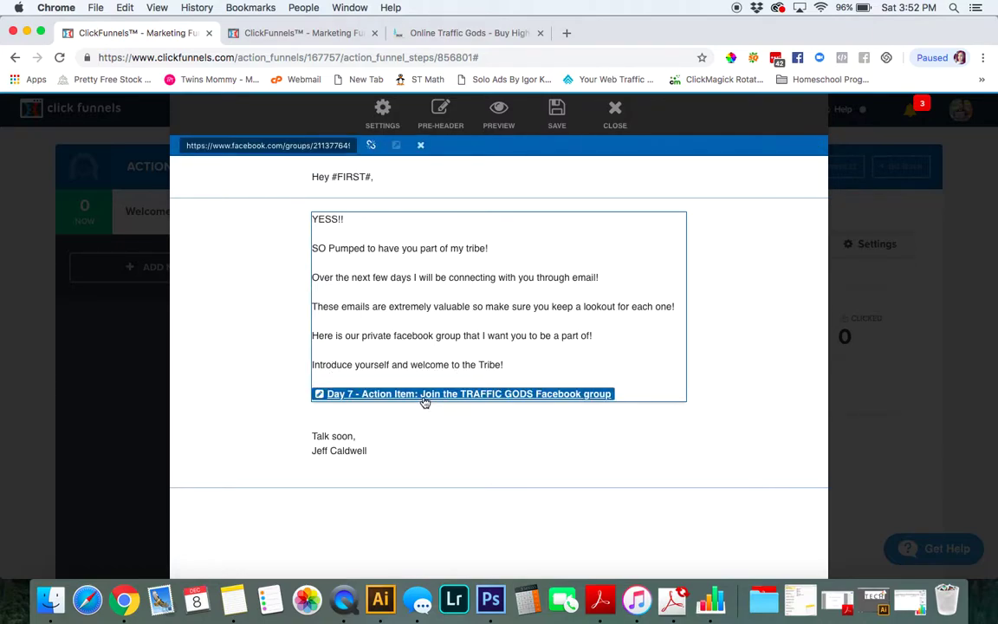
left_click_drag(364, 394, 328, 394)
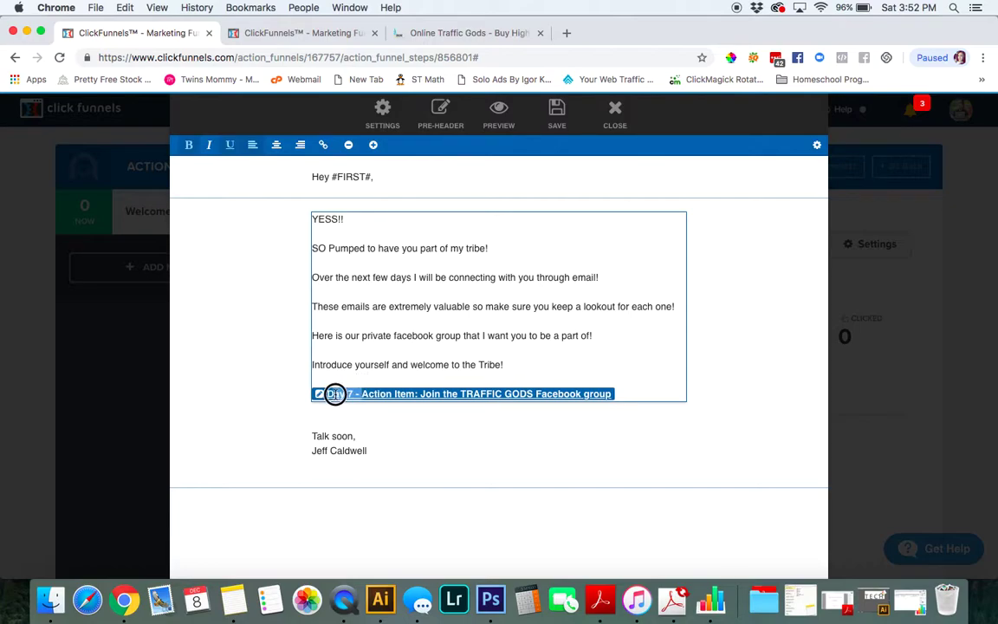
key("BackSpace")
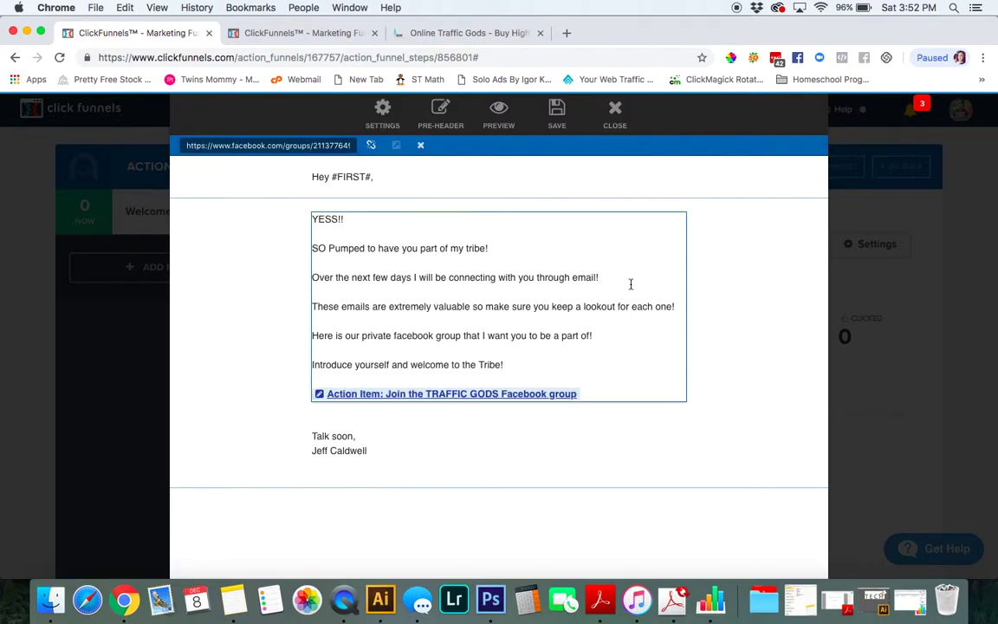
Step: Save the welcome email edits and close the email editor
left_click(634, 285)
left_click(510, 475)
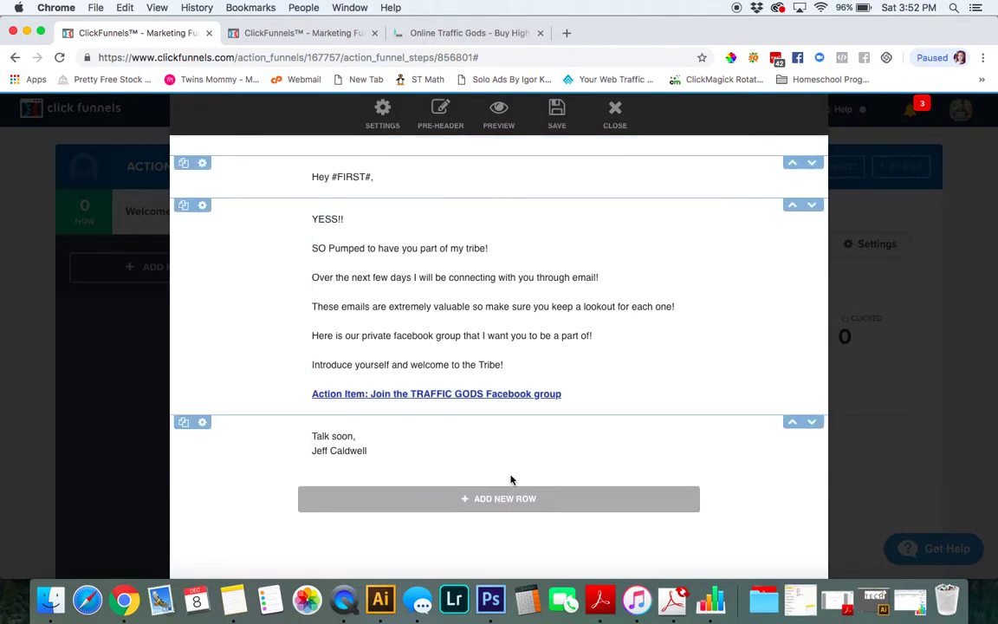
left_click(569, 106)
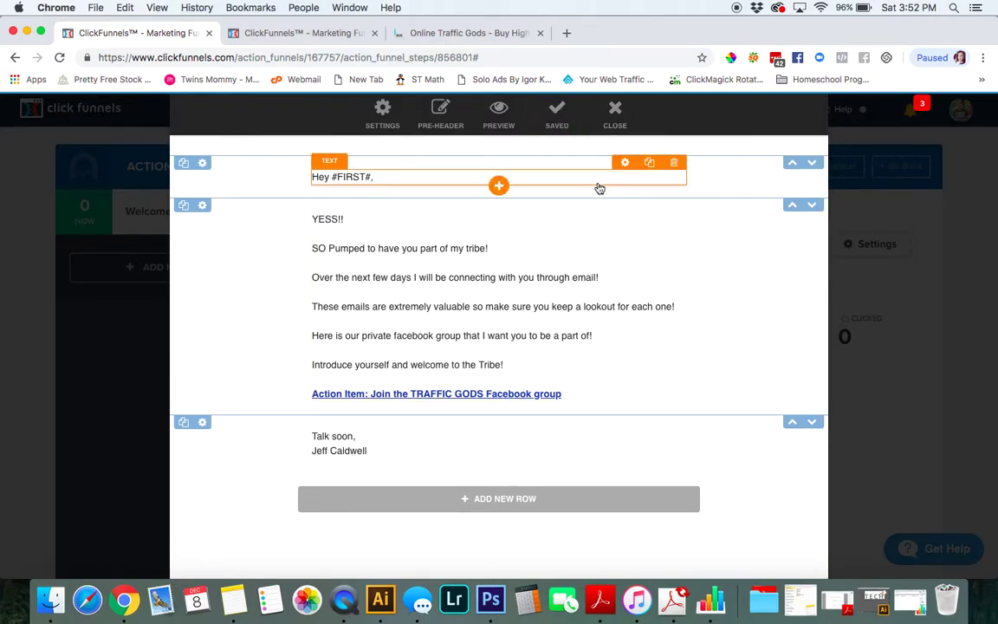
left_click(608, 119)
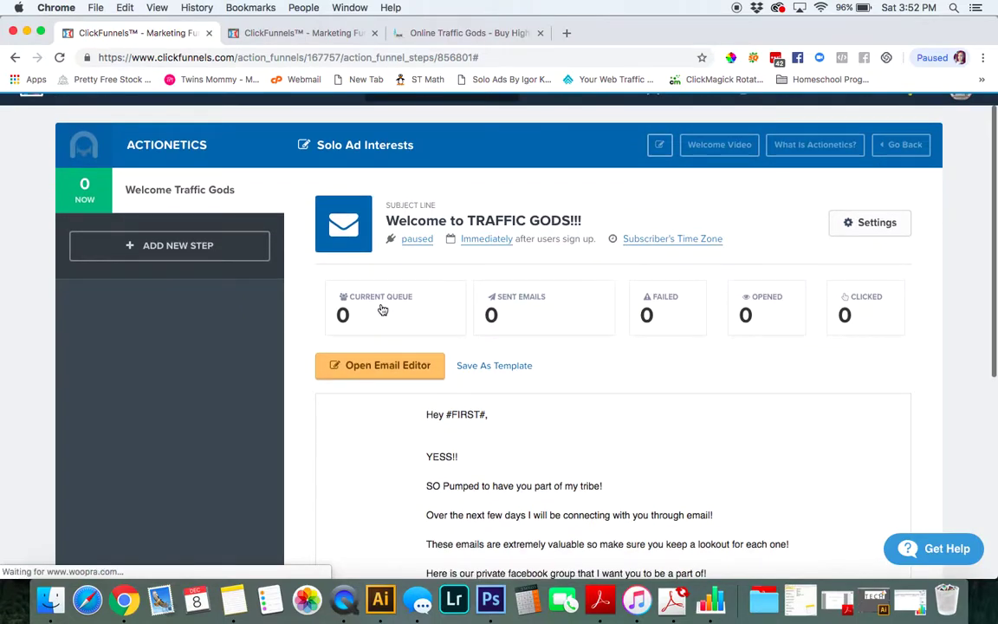
Step: Change the Welcome Traffic Gods step's sending status from paused to live
left_click(417, 241)
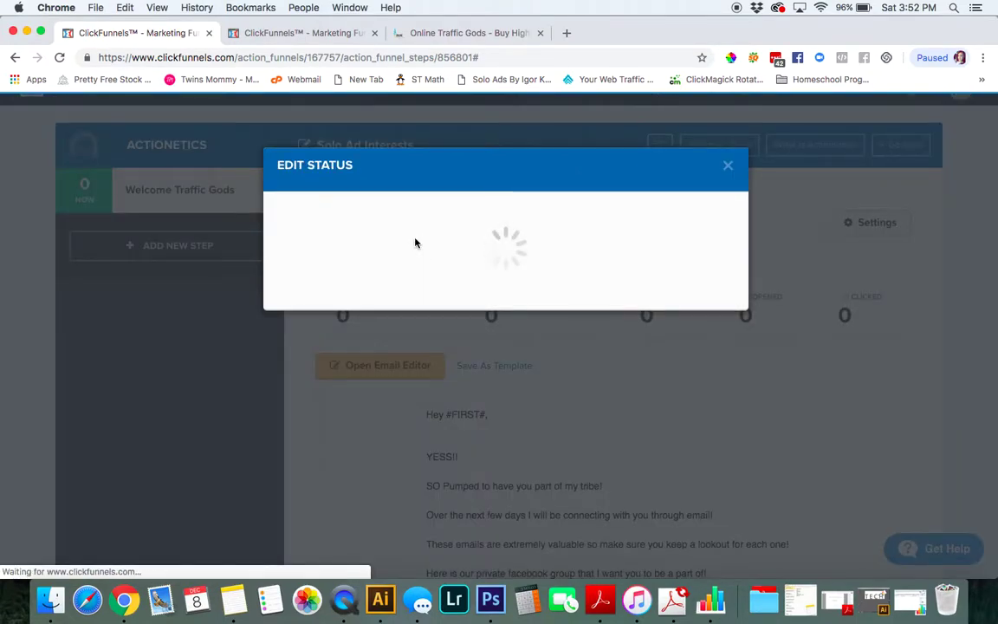
left_click(360, 329)
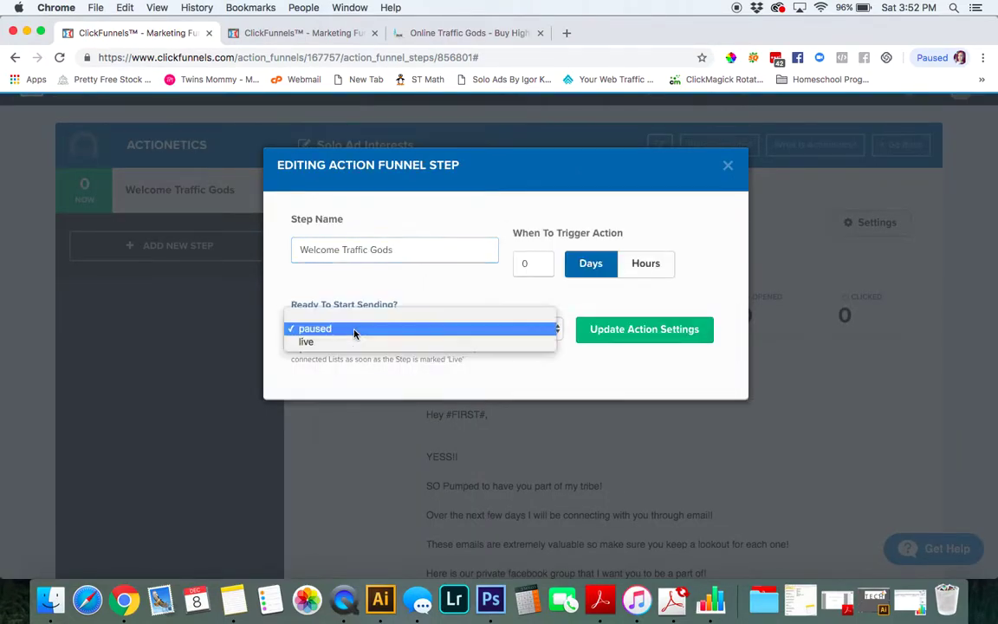
left_click(330, 342)
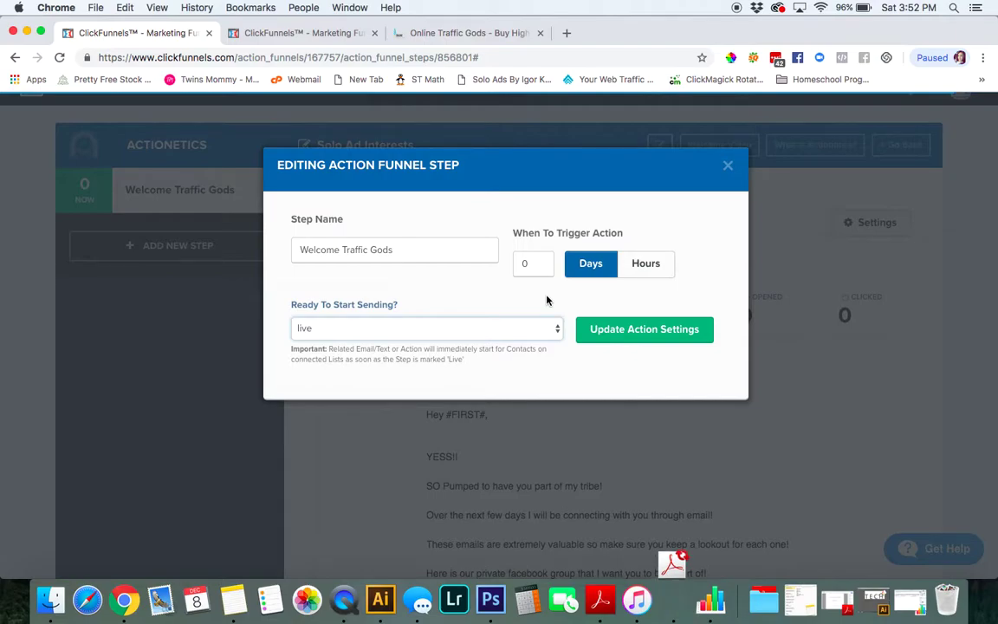
left_click(592, 336)
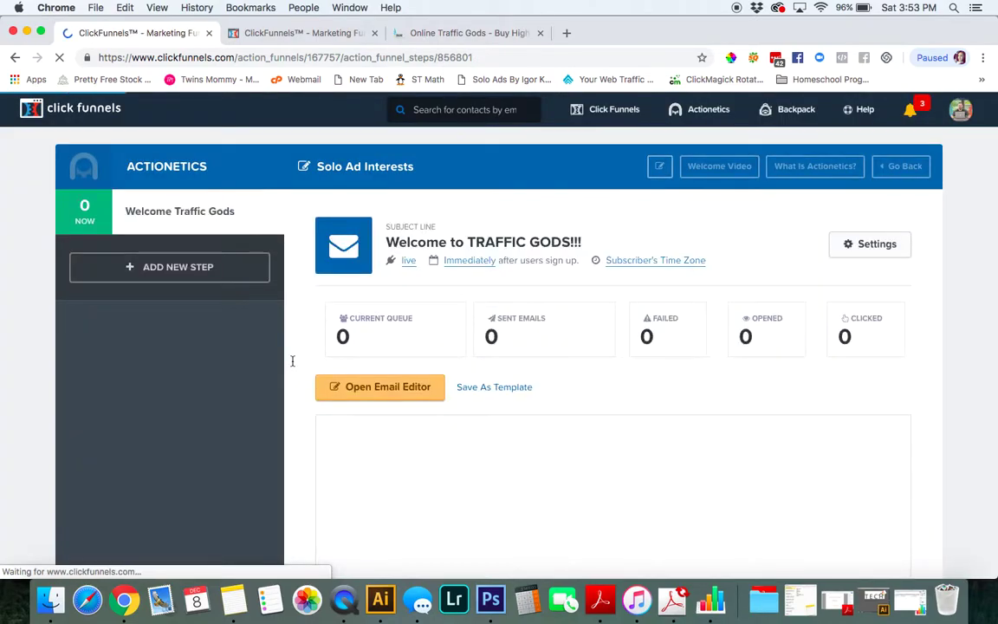
Step: Create a 'Let get Started!' Send Email step triggered 1 hour after sign-up
left_click(194, 275)
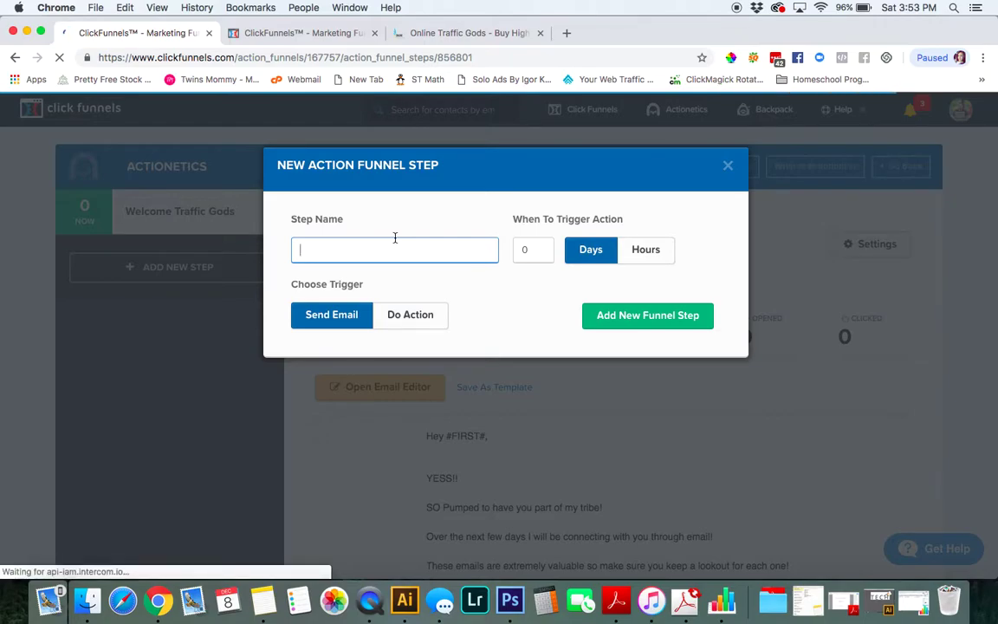
type("W")
key("BackSpace")
type("Wel")
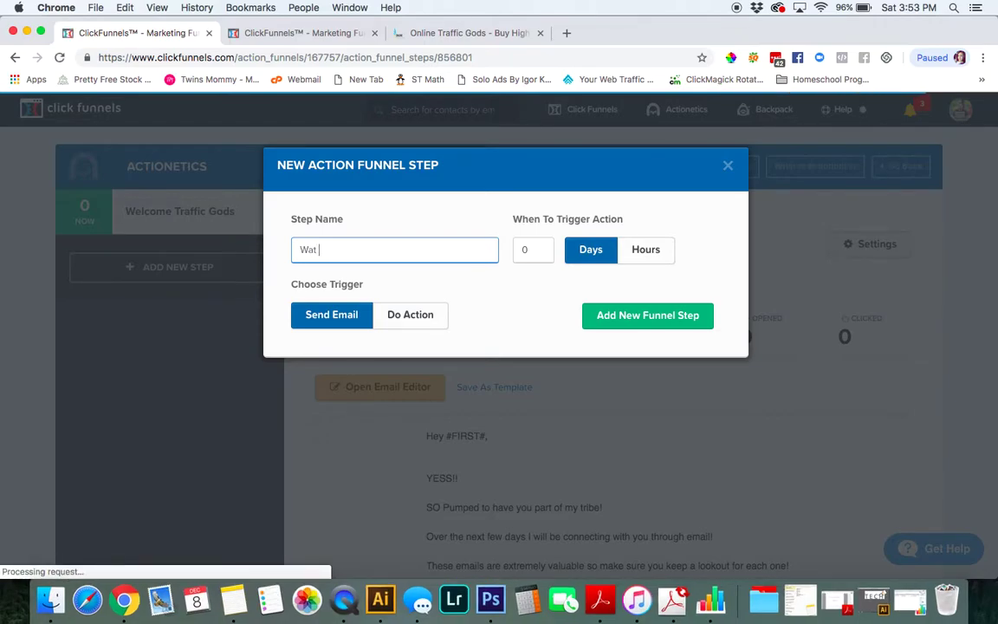
key("BackSpace")
key("BackSpace")
key("BackSpace")
type("Let get Started!")
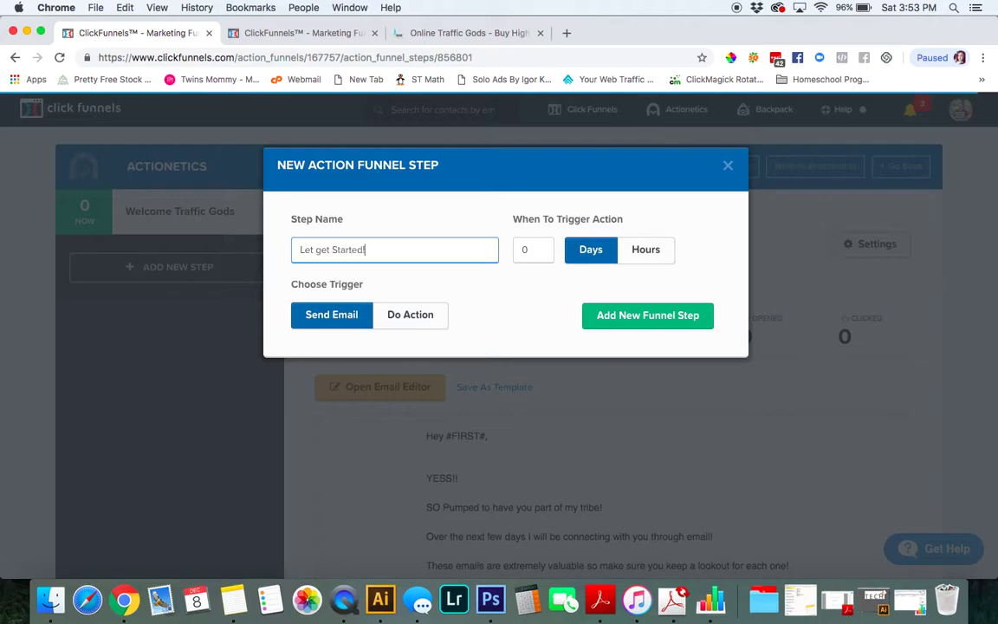
left_click(656, 251)
left_click(543, 255)
type("1")
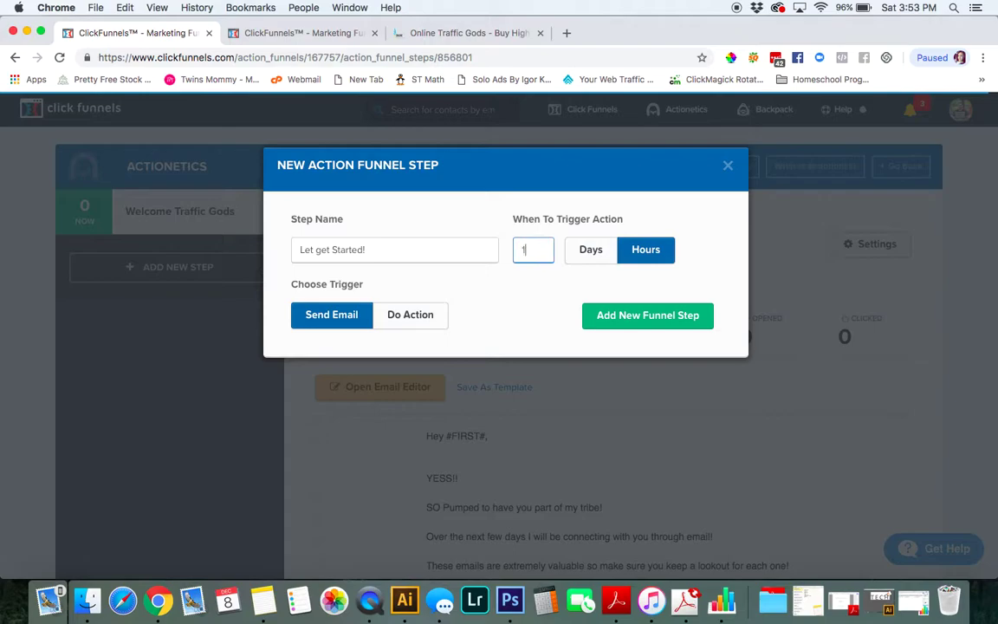
left_click(618, 319)
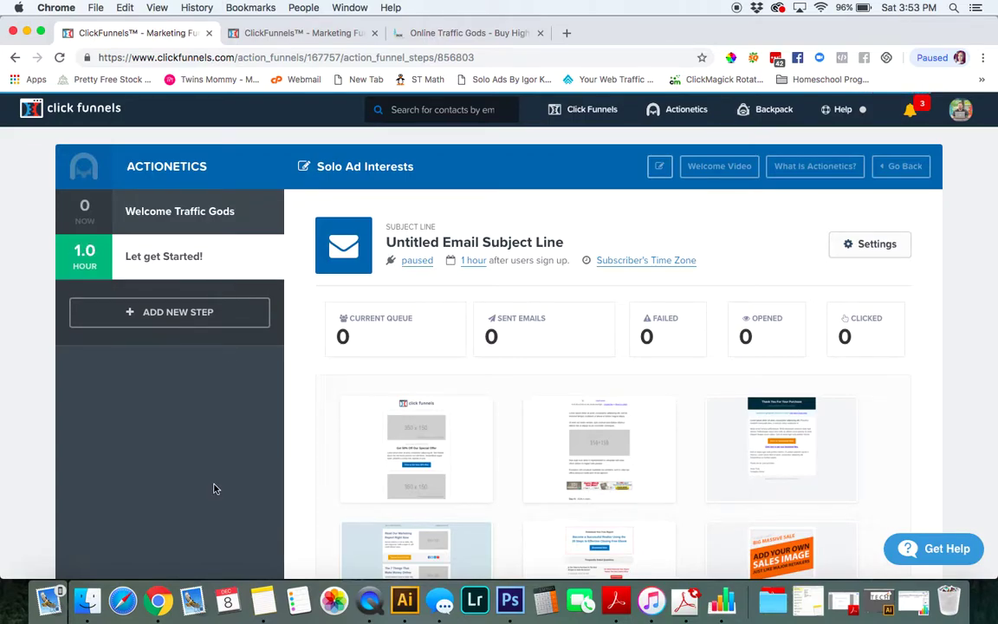
Step: Review the new step page, check the Solo Ads funnel tab, then return to the email step
scroll(208, 468, "down", 1)
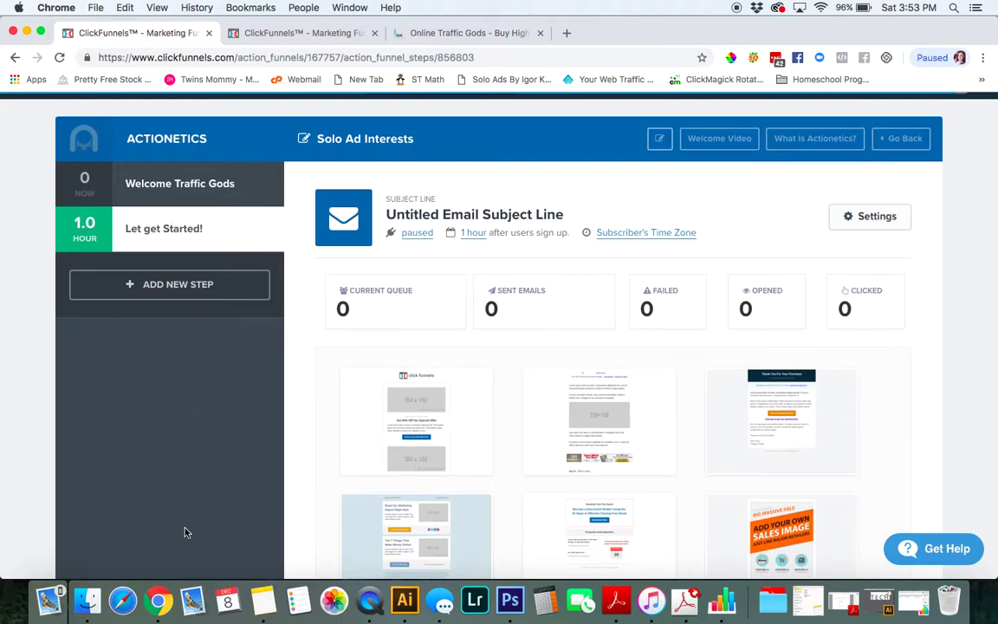
scroll(185, 532, "down", 5)
scroll(185, 530, "up", 4)
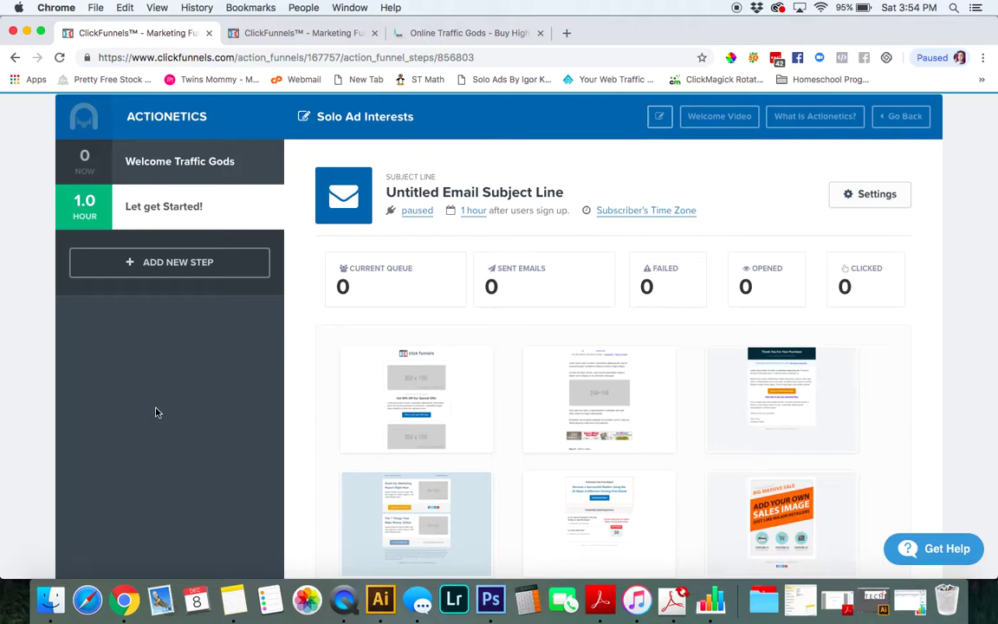
scroll(156, 412, "up", 1)
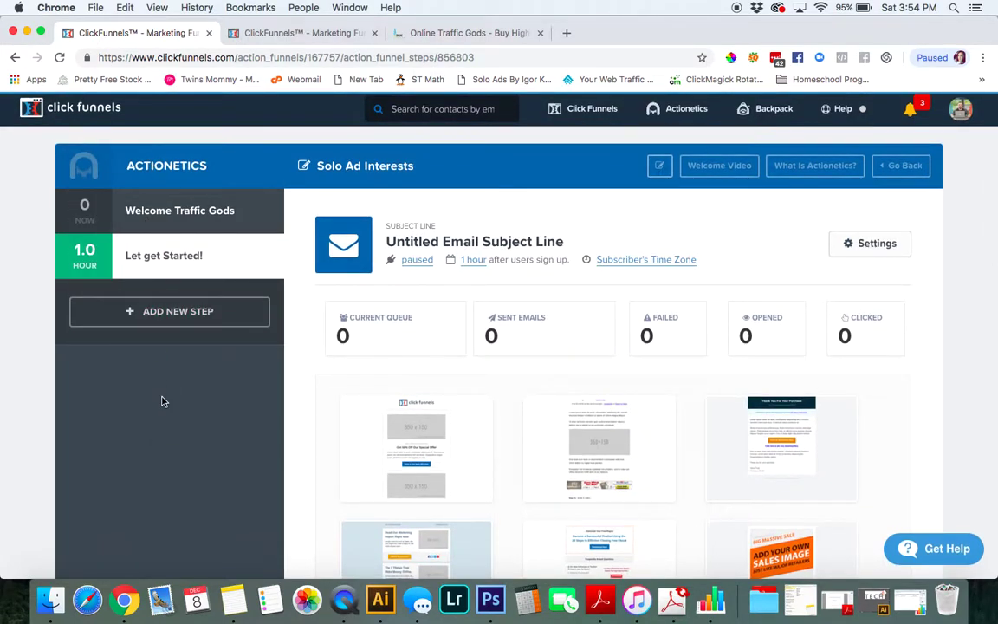
scroll(161, 401, "down", 3)
scroll(161, 401, "down", 2)
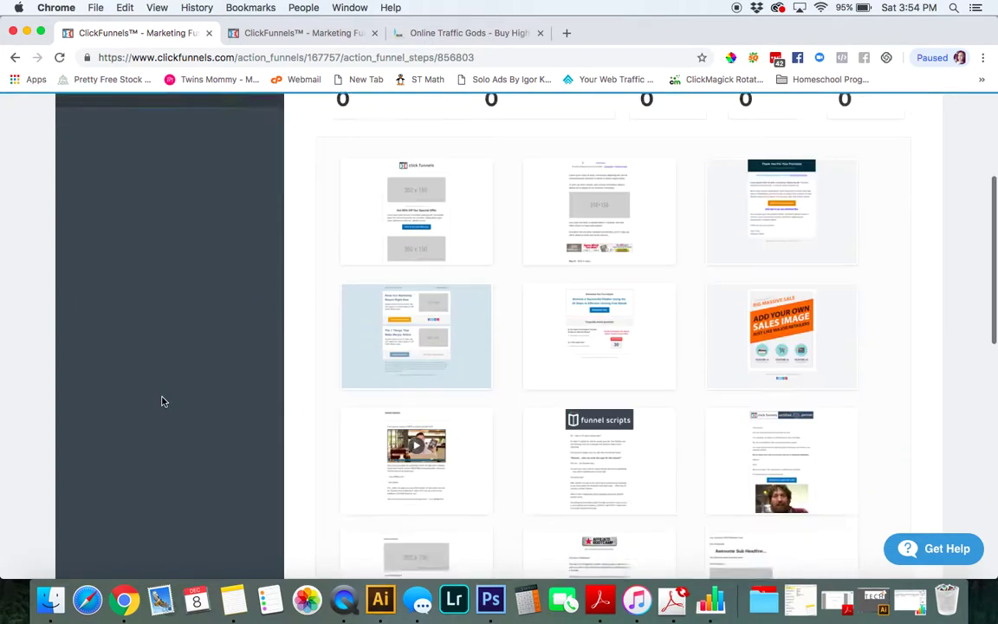
scroll(162, 401, "down", 2)
scroll(161, 401, "up", 4)
scroll(162, 401, "up", 3)
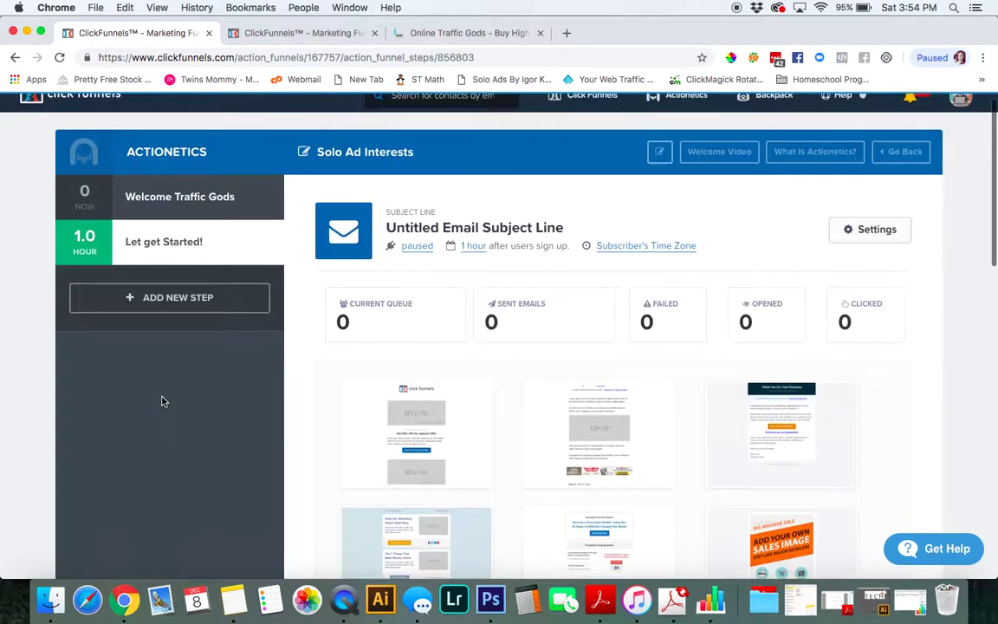
left_click(276, 35)
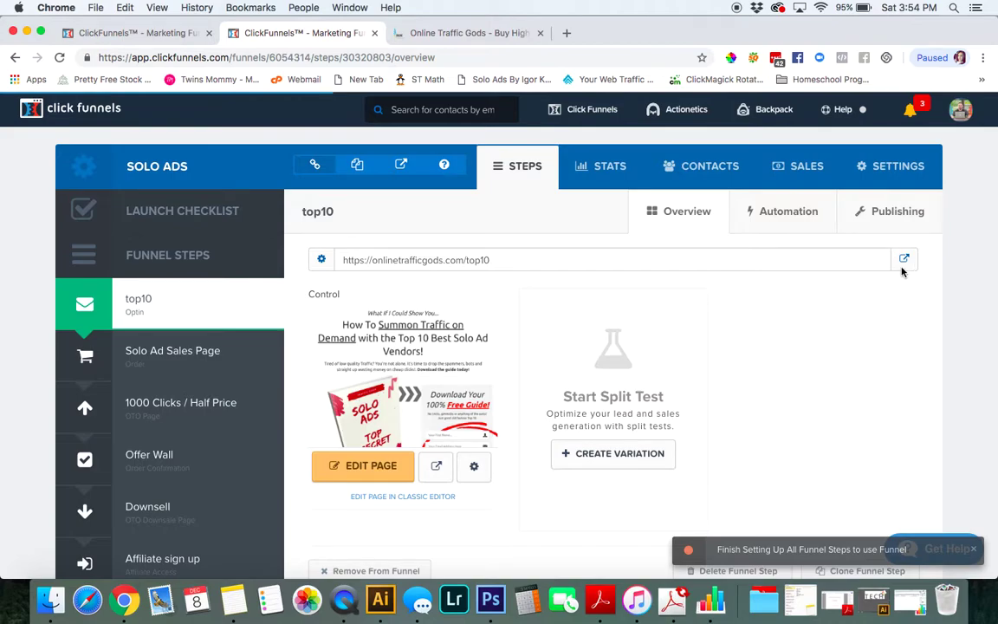
left_click(121, 33)
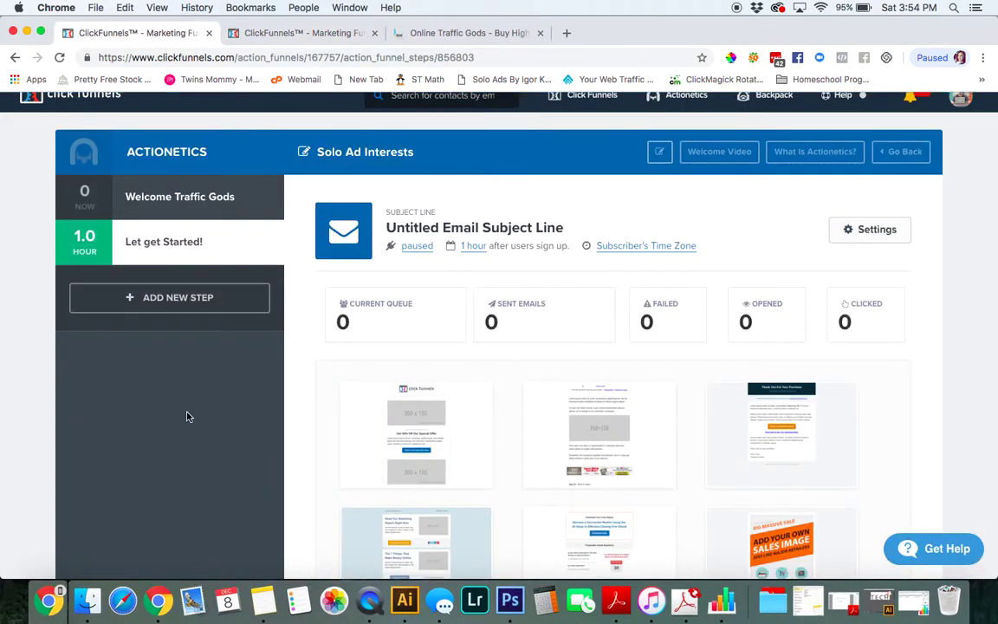
scroll(186, 417, "up", 1)
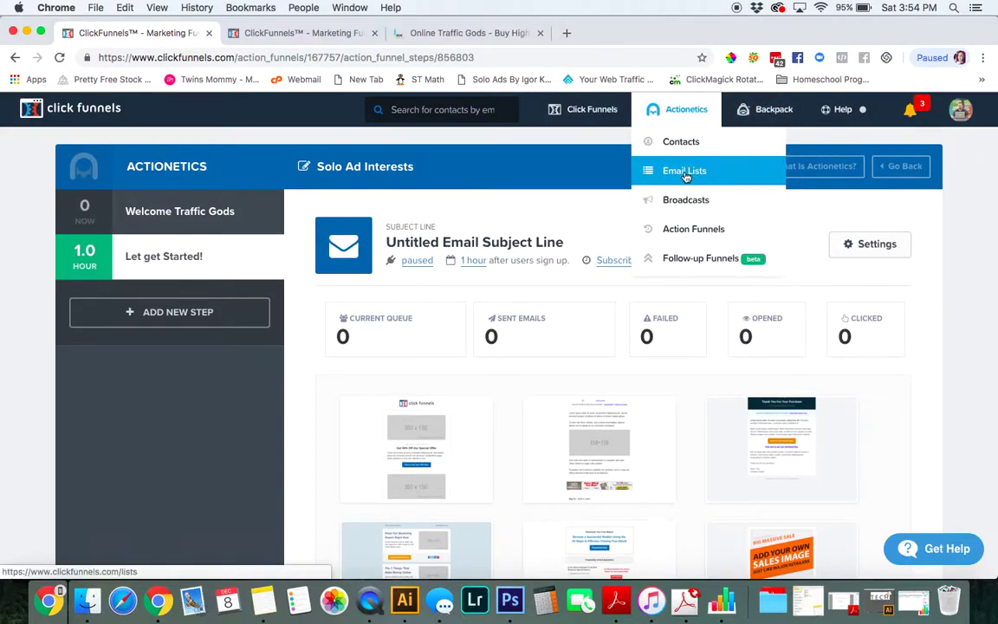
Step: Open the ASH - Onboarding Sequence funnel from the Action Funnels list
left_click(681, 230)
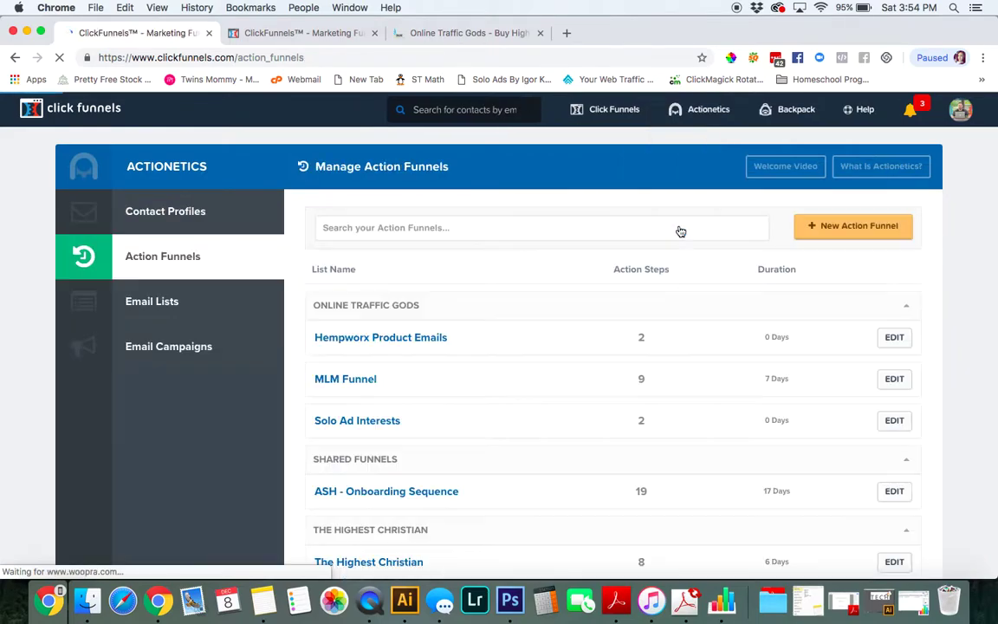
scroll(681, 231, "down", 3)
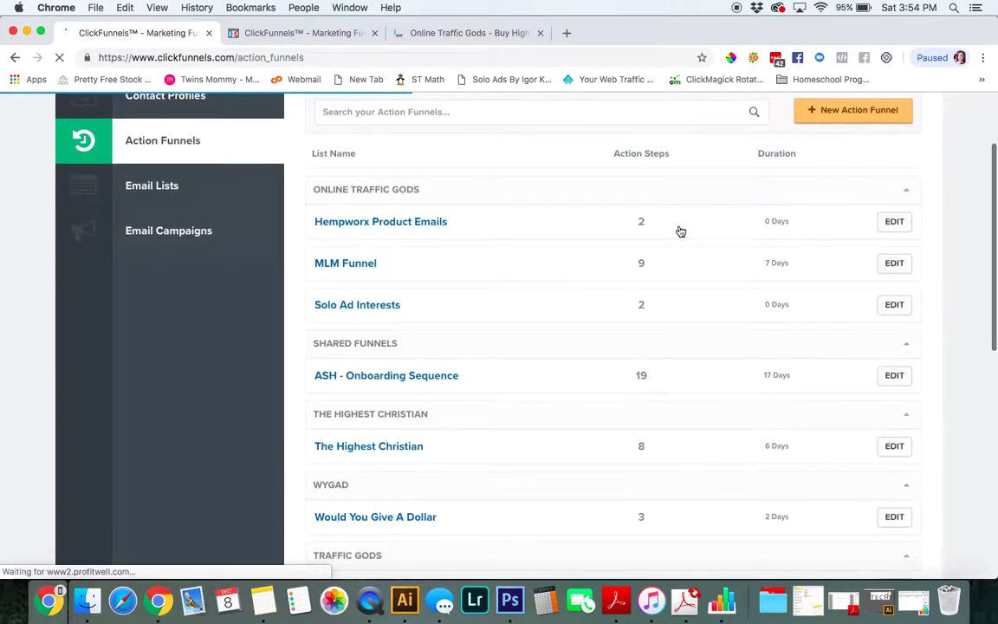
left_click(382, 374)
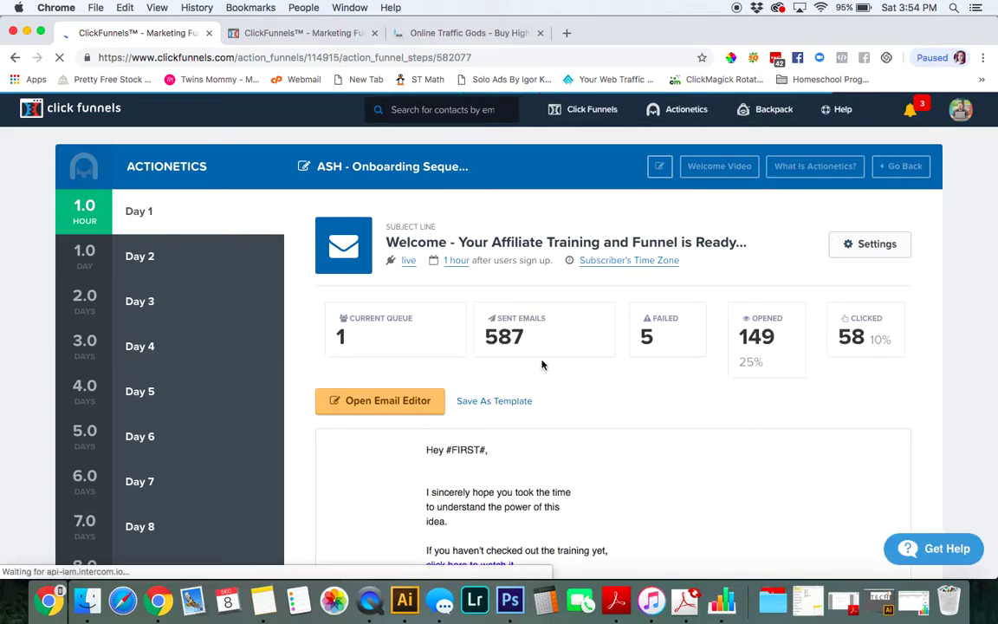
Step: Scroll down the funnel's step list and open the Day 16 Funnel Scripts email
scroll(665, 349, "down", 1)
scroll(659, 348, "down", 2)
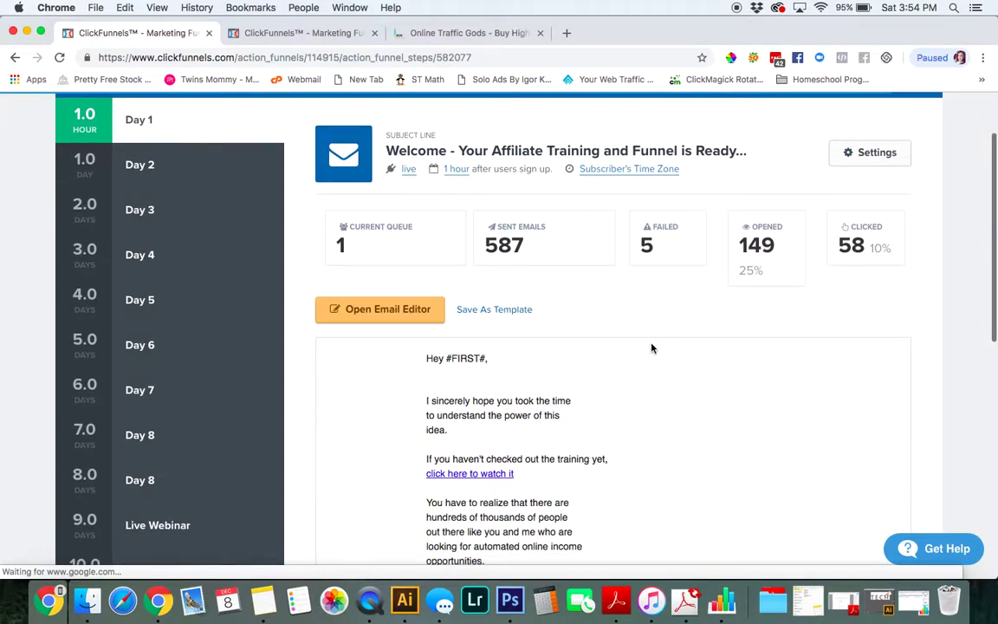
scroll(218, 206, "down", 2)
scroll(219, 204, "down", 2)
scroll(219, 205, "down", 3)
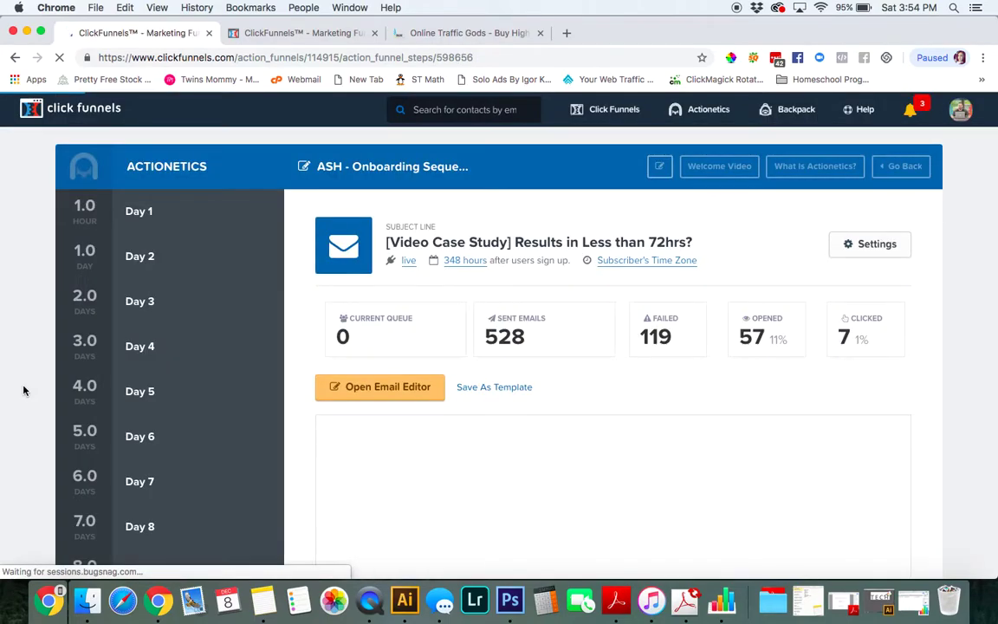
scroll(24, 390, "down", 1)
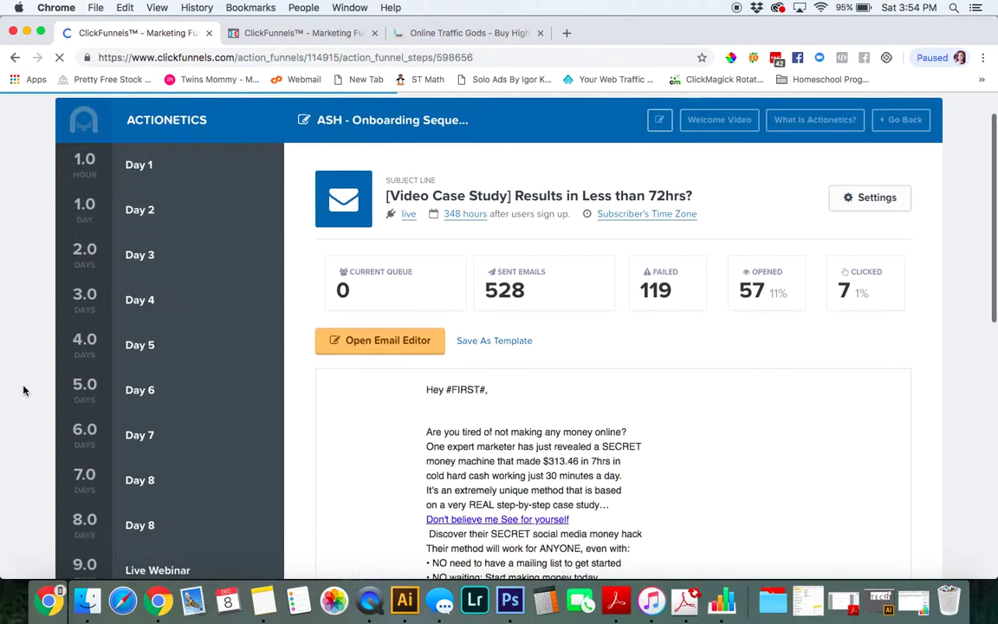
scroll(24, 390, "down", 2)
scroll(24, 390, "down", 3)
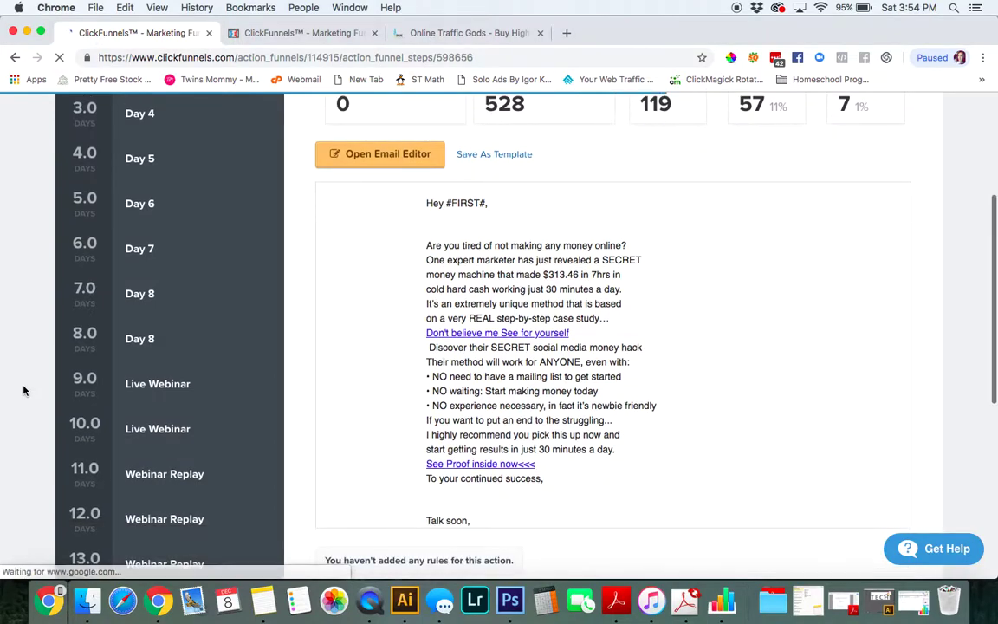
scroll(23, 390, "down", 5)
scroll(23, 390, "down", 2)
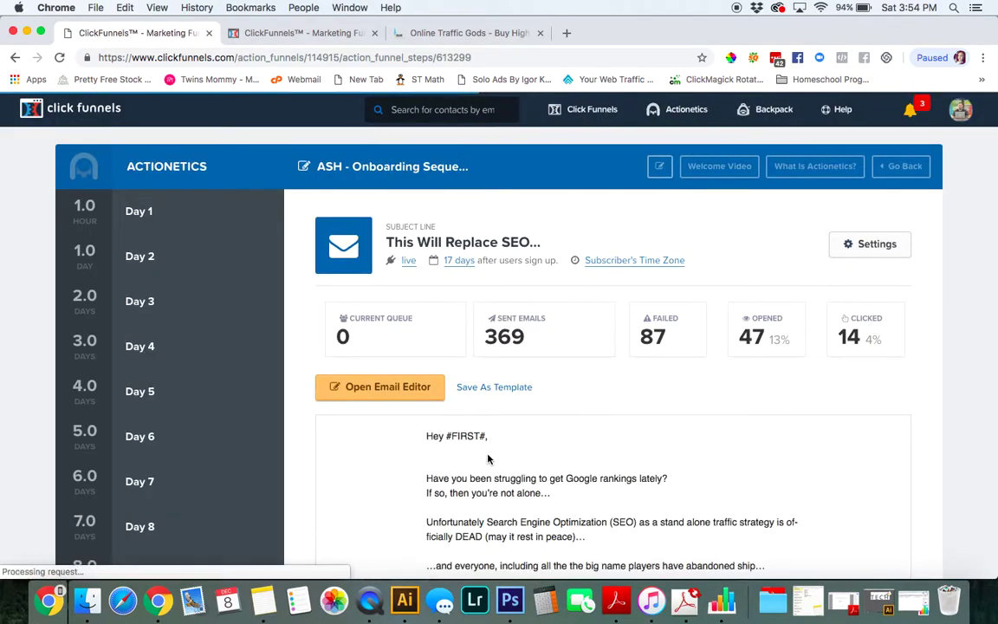
scroll(488, 459, "down", 5)
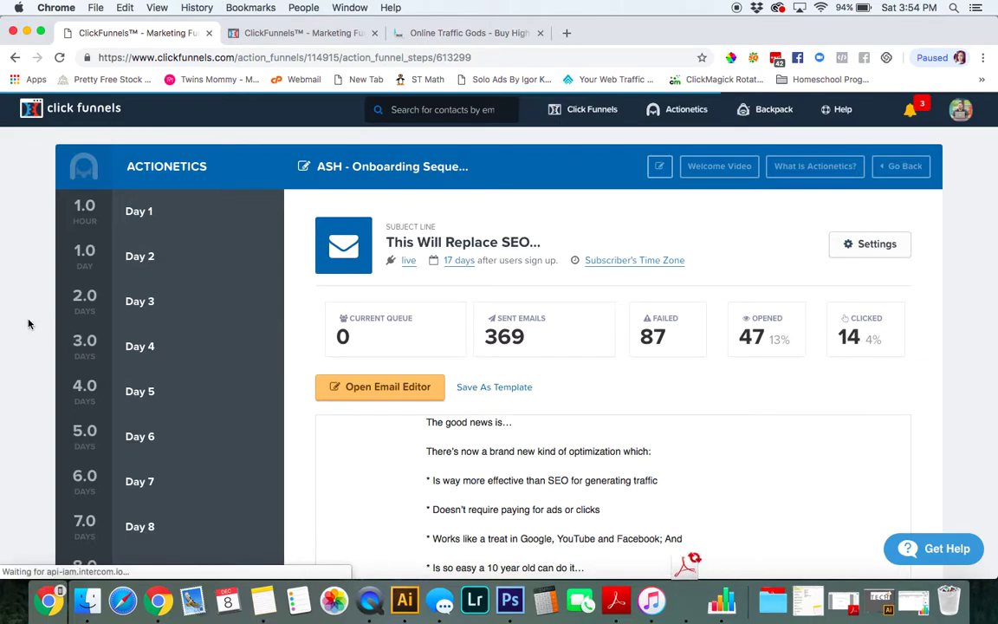
scroll(27, 324, "down", 3)
scroll(27, 324, "down", 3)
scroll(28, 324, "down", 1)
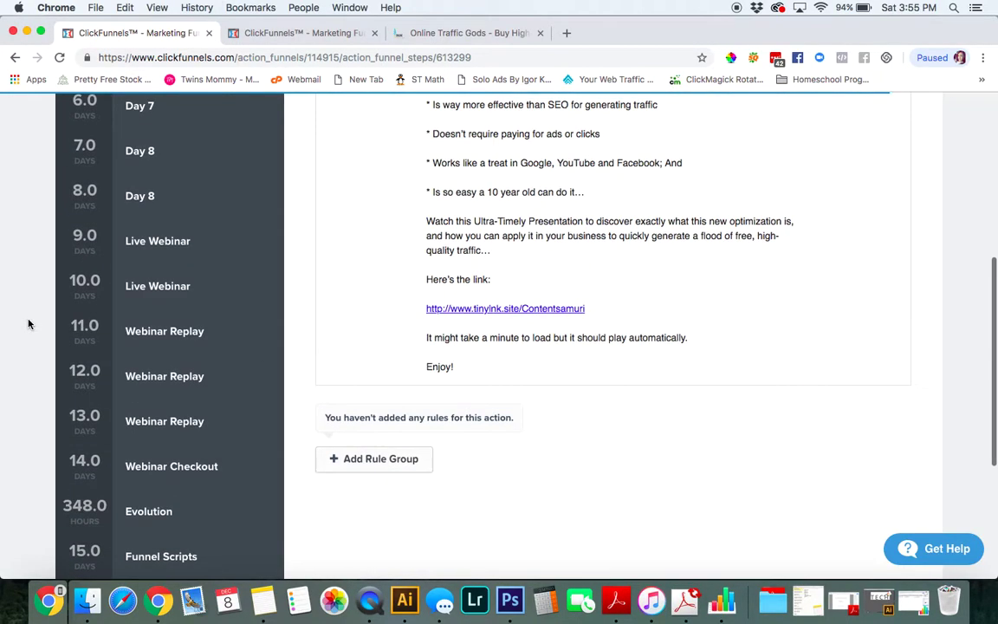
scroll(28, 324, "down", 3)
scroll(27, 337, "down", 2)
scroll(27, 379, "down", 1)
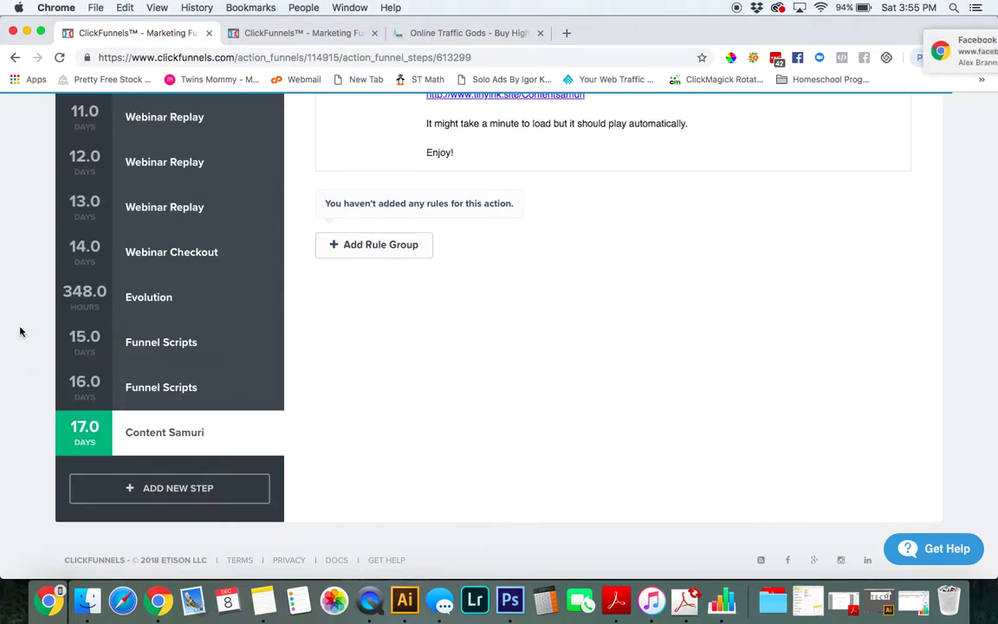
scroll(18, 330, "up", 1)
left_click(148, 427)
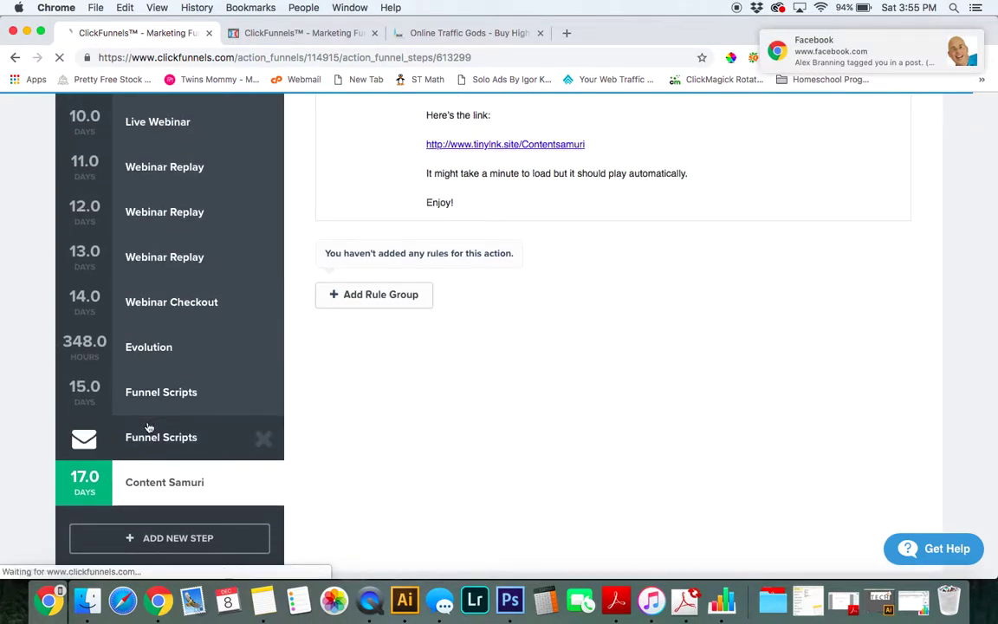